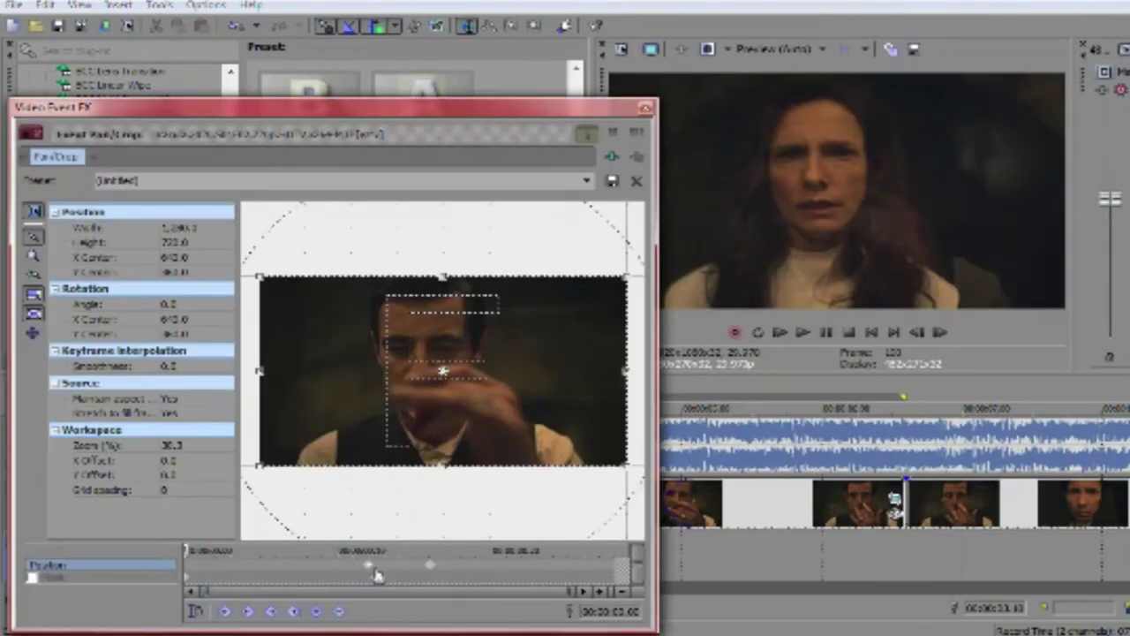
- Change the interpolation of the middle pan/crop keyframe on the clip of the man and play back the selected section
{"action": "right_click", "coordinate": [369, 566]}
{"action": "left_click", "coordinate": [451, 476]}
{"action": "left_click", "coordinate": [646, 108]}
{"action": "double_click", "coordinate": [569, 397]}
{"action": "key", "text": "space"}
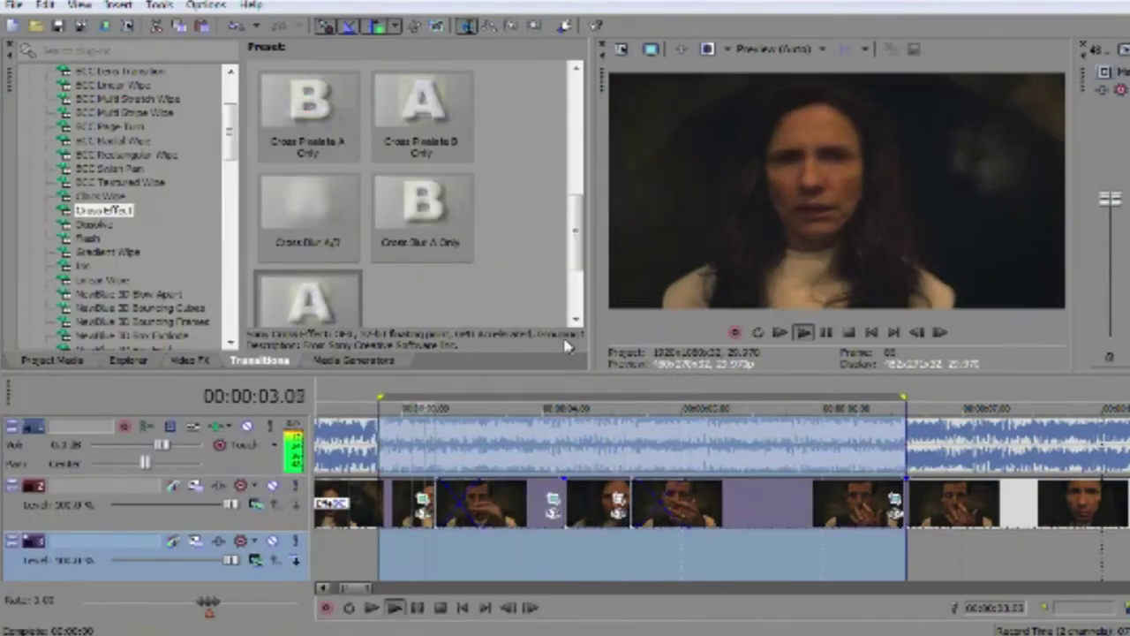
- Restore the clip's crop frame at the later pan/crop keyframe, shrink it to about 963 × 542 for a zoom-in, and preview it
{"action": "left_click", "coordinate": [553, 500]}
{"action": "left_click", "coordinate": [431, 570]}
{"action": "right_click", "coordinate": [454, 414]}
{"action": "left_click", "coordinate": [479, 429]}
{"action": "left_click_drag", "start_coordinate": [445, 466], "coordinate": [445, 441]}
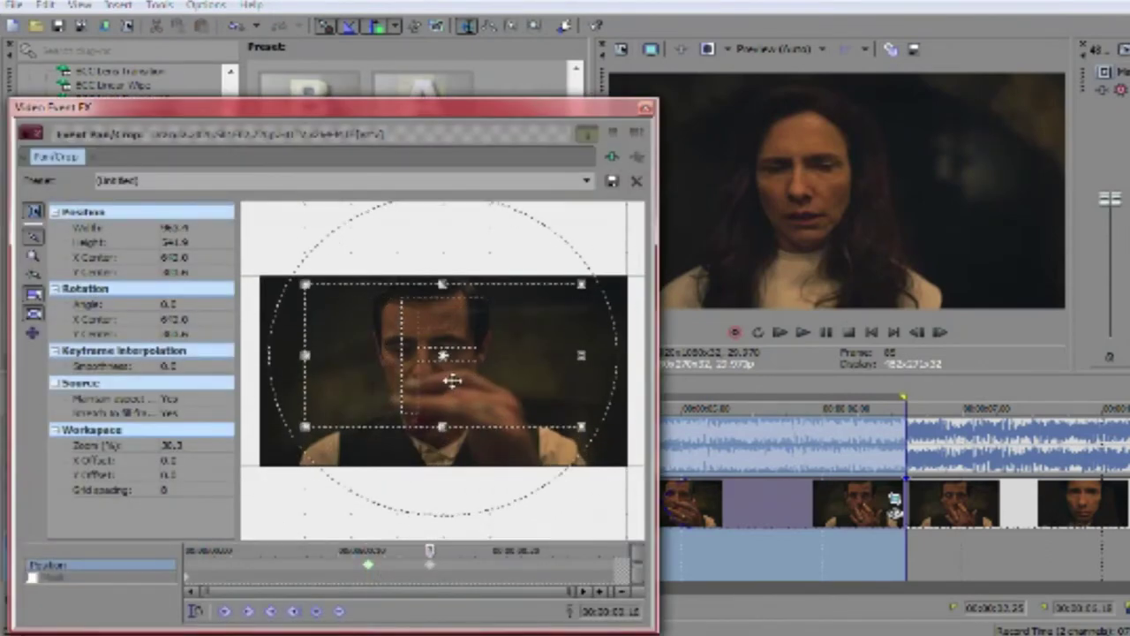
{"action": "left_click", "coordinate": [646, 107]}
{"action": "key", "text": "space"}
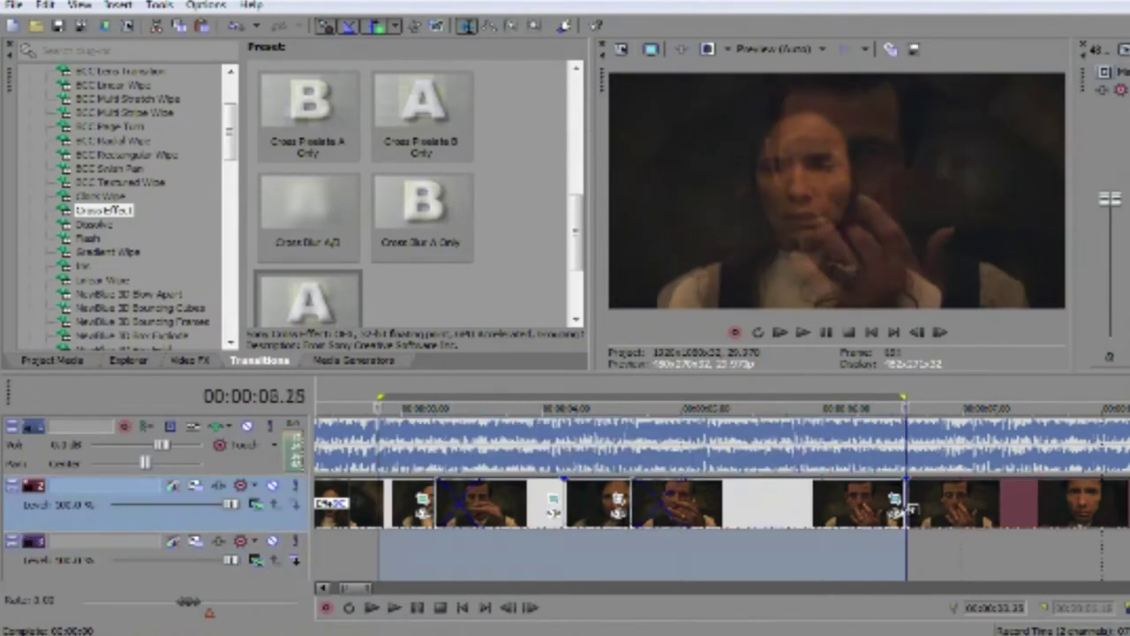
- Play from about the three-second mark and change the interpolation of the first pan/crop keyframe on the clip ending before the gap
{"action": "left_click", "coordinate": [433, 545]}
{"action": "key", "text": "space"}
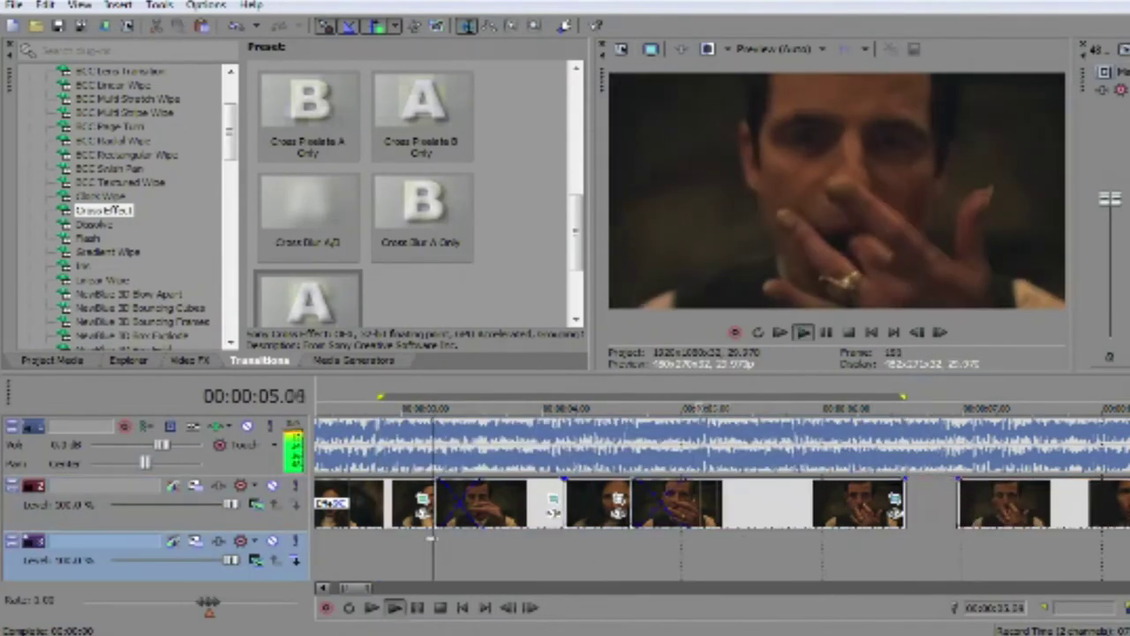
{"action": "left_click", "coordinate": [895, 501]}
{"action": "right_click", "coordinate": [186, 570]}
{"action": "left_click", "coordinate": [237, 490]}
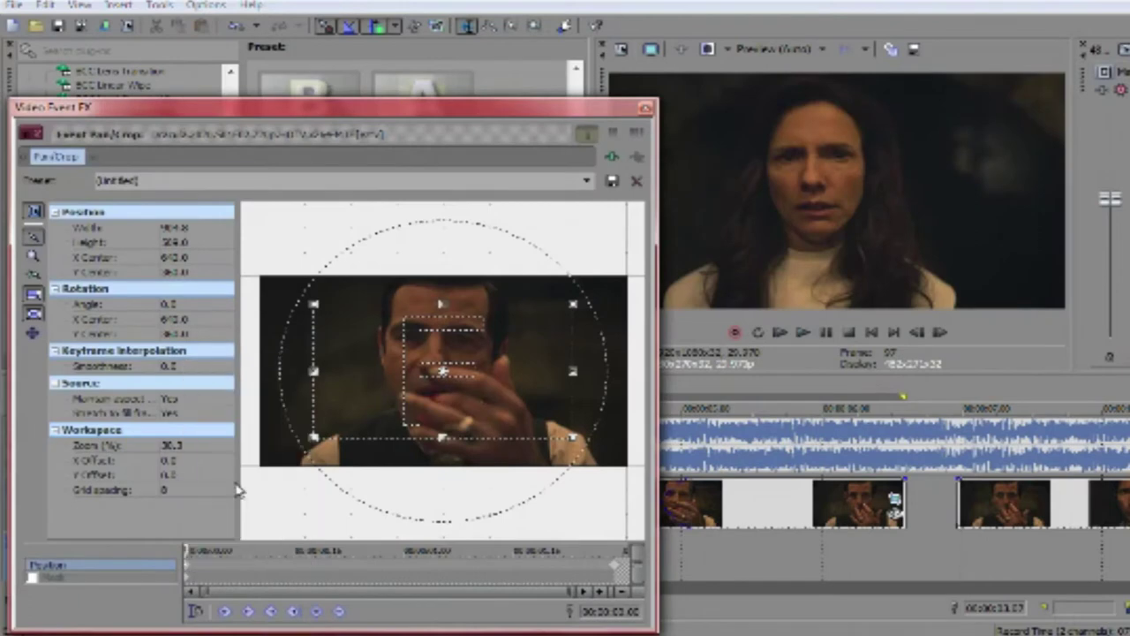
{"action": "left_click", "coordinate": [648, 106]}
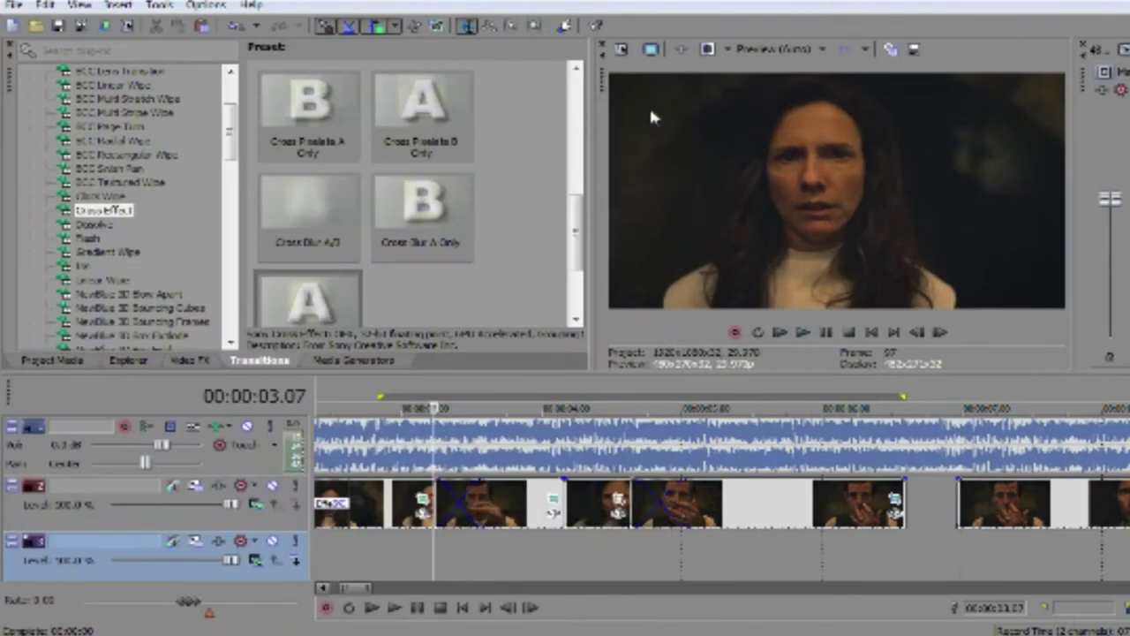
- Preview the looped section frame by frame and add a fade-out to the clip that ends it
{"action": "key", "text": "Right"}
{"action": "key", "text": "Right"}
{"action": "key", "text": "Right"}
{"action": "key", "text": "Right"}
{"action": "key", "text": "Right"}
{"action": "key", "text": "Right"}
{"action": "key", "text": "Right"}
{"action": "key", "text": "BackSpace"}
{"action": "key", "text": "space"}
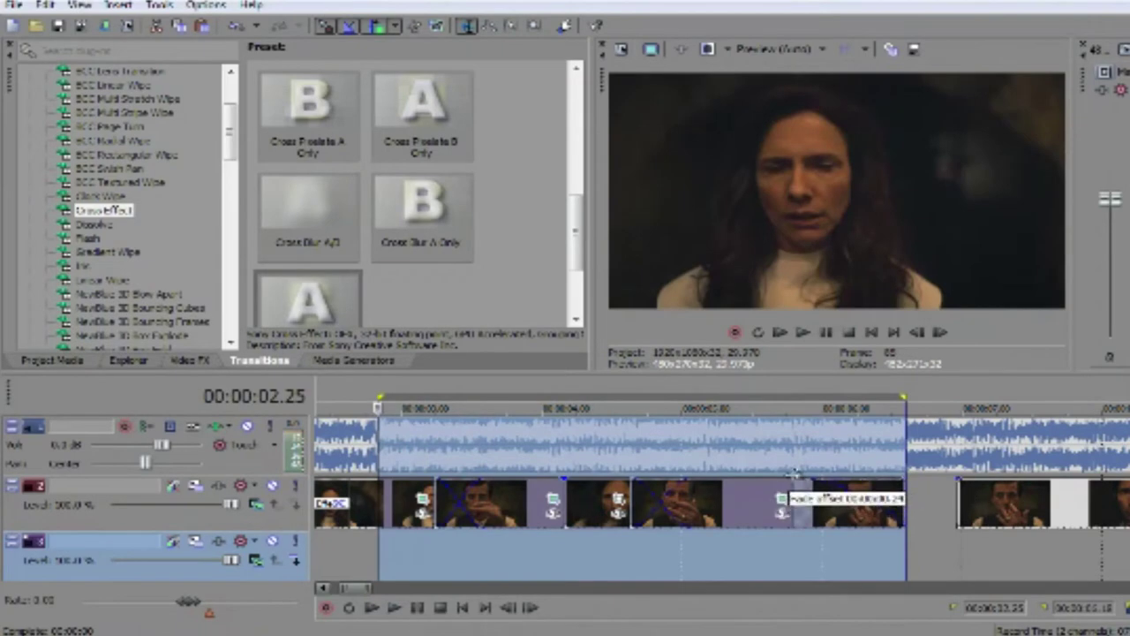
{"action": "left_click", "coordinate": [766, 510]}
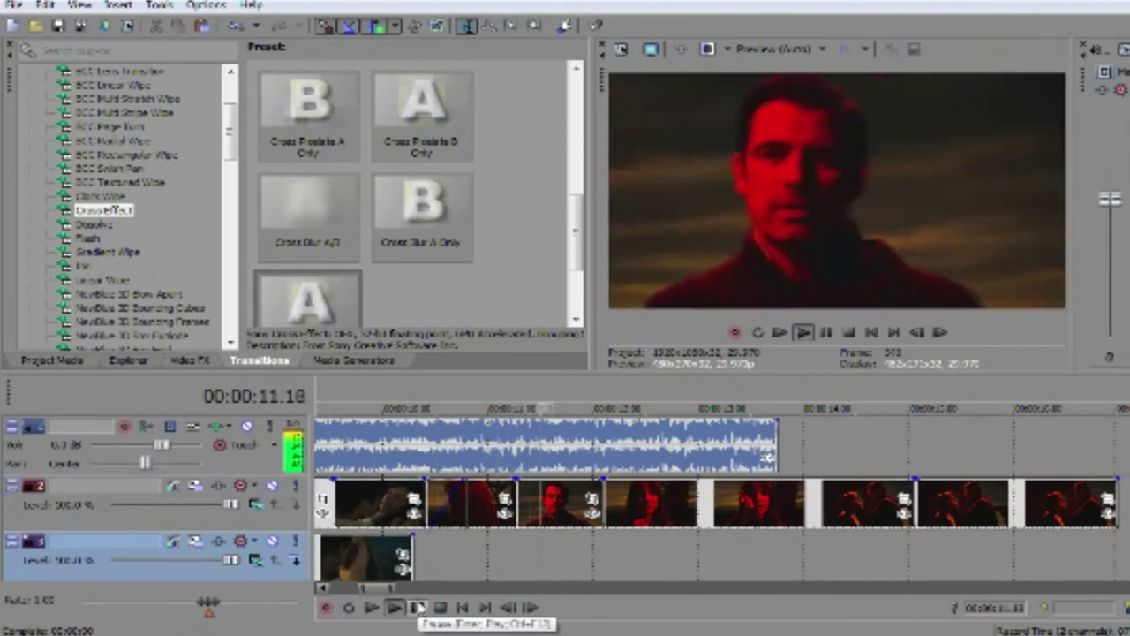
- Check the last clip's pan/crop and play a loop region spanning the final red-lit clips
{"action": "left_click", "coordinate": [417, 607]}
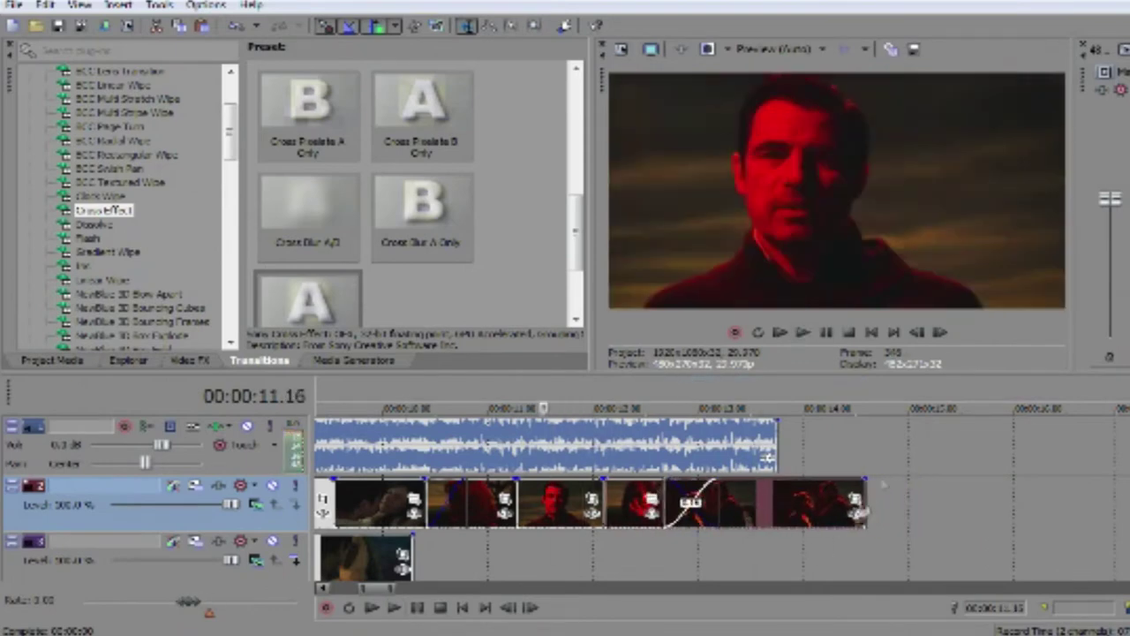
{"action": "left_click", "coordinate": [855, 499]}
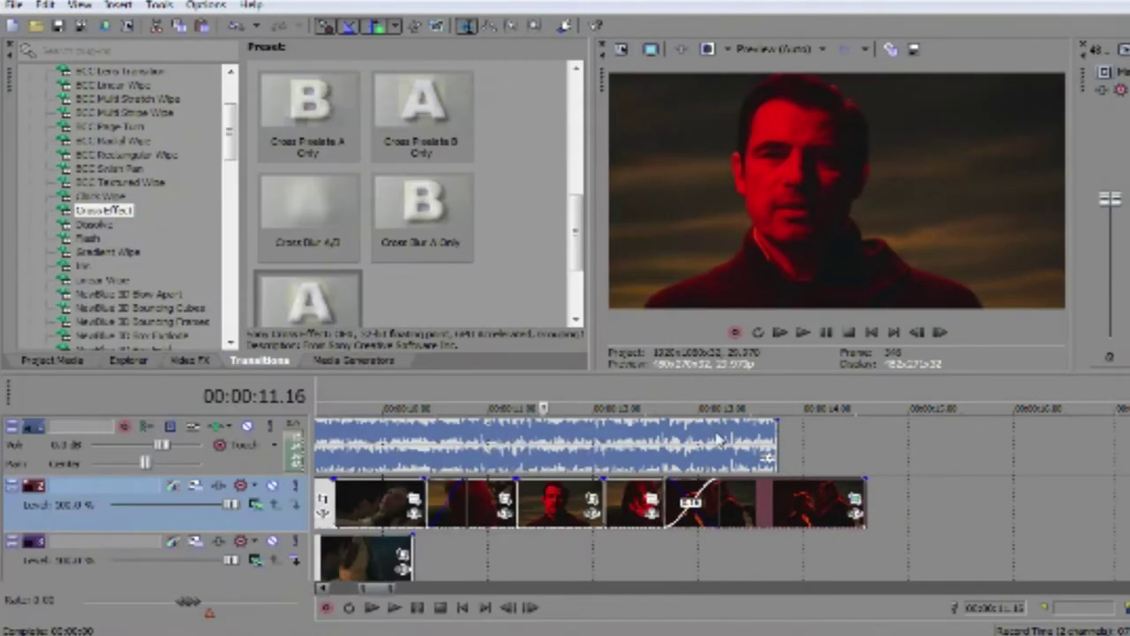
{"action": "left_click_drag", "start_coordinate": [849, 396], "coordinate": [518, 396]}
{"action": "key", "text": "space"}
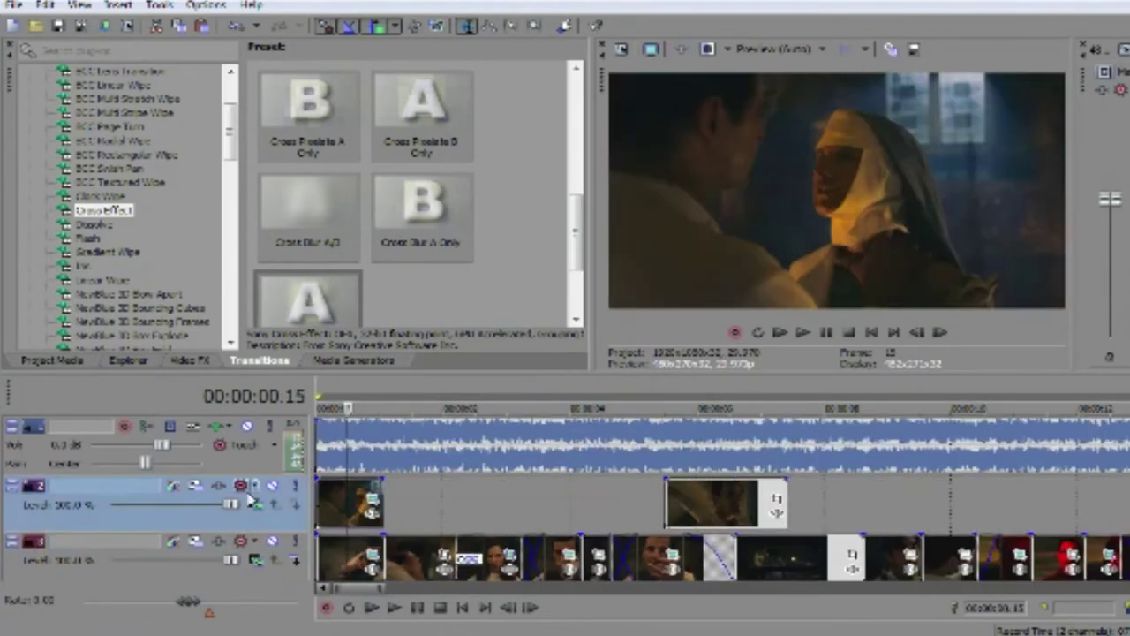
- Try the Add compositing mode on the upper video track
{"action": "left_click", "coordinate": [253, 502]}
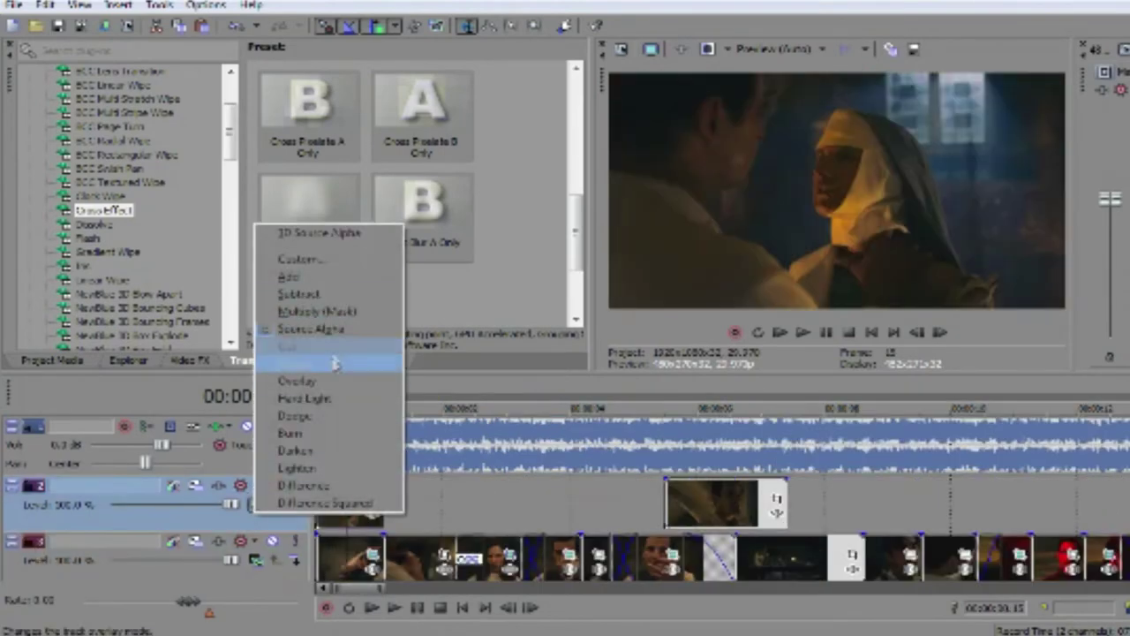
{"action": "left_click", "coordinate": [309, 272]}
{"action": "left_click", "coordinate": [253, 486]}
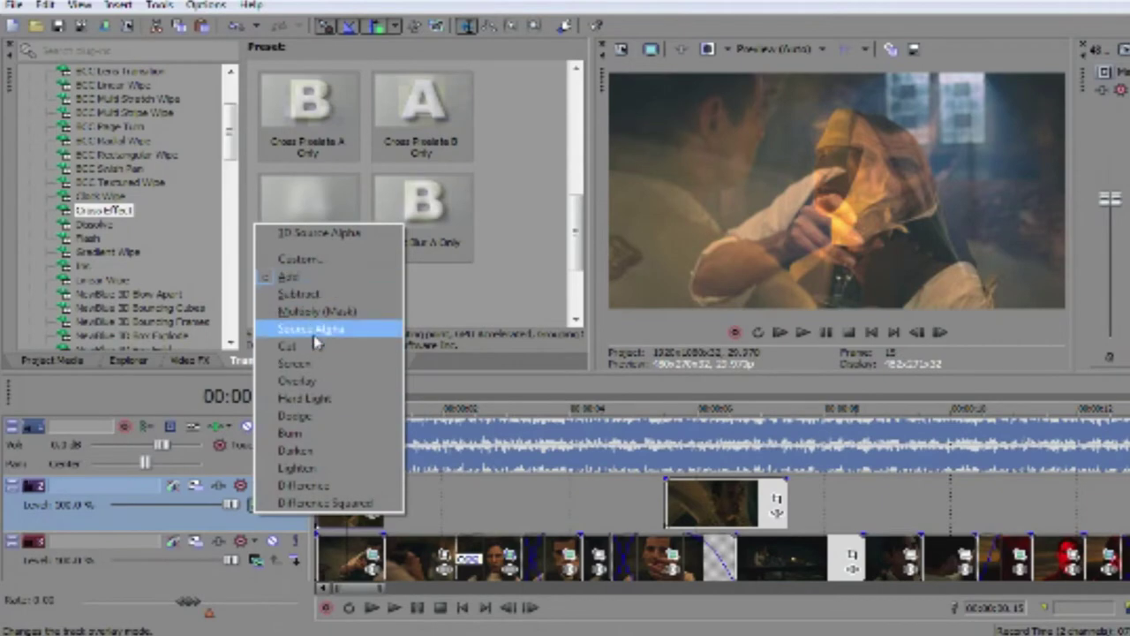
{"action": "left_click", "coordinate": [327, 345]}
- Fade both upper-track clips in and out, with a 15-frame fade-out on the first, and loop the opening section
{"action": "left_click_drag", "start_coordinate": [380, 482], "coordinate": [344, 482]}
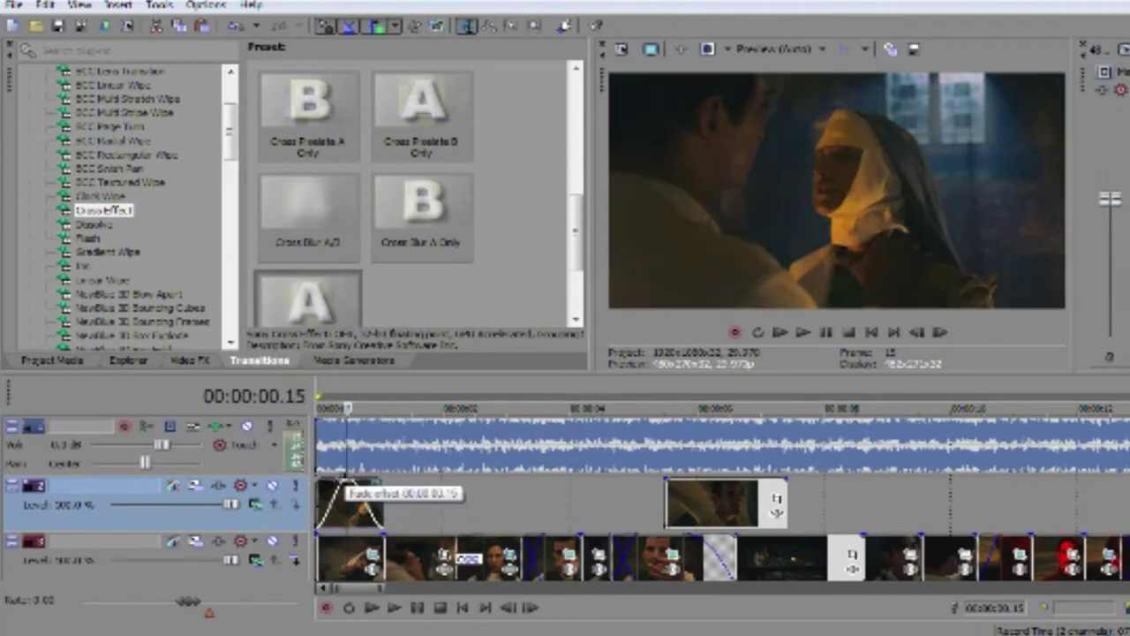
{"action": "left_click", "coordinate": [340, 547]}
{"action": "scroll", "coordinate": [422, 576], "scroll_direction": "up", "scroll_amount": 2}
{"action": "left_click_drag", "start_coordinate": [319, 397], "coordinate": [425, 396]}
{"action": "left_click_drag", "start_coordinate": [425, 397], "coordinate": [483, 397]}
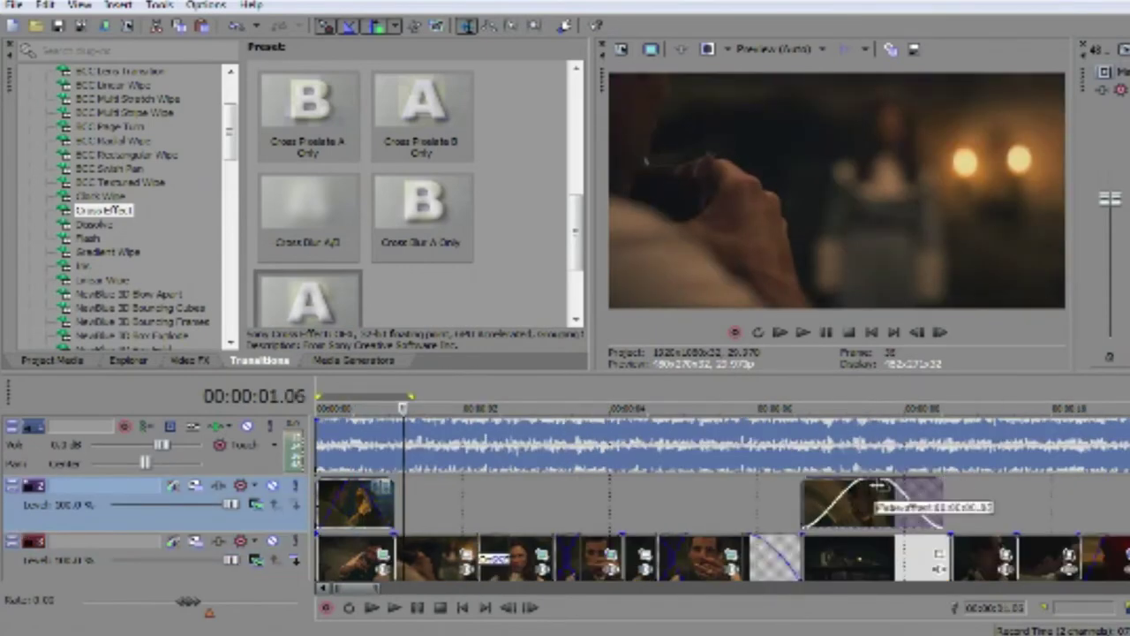
- Set a loop region around the second upper-track clip, play it, and adjust the start of that clip
{"action": "left_click_drag", "start_coordinate": [766, 398], "coordinate": [994, 397]}
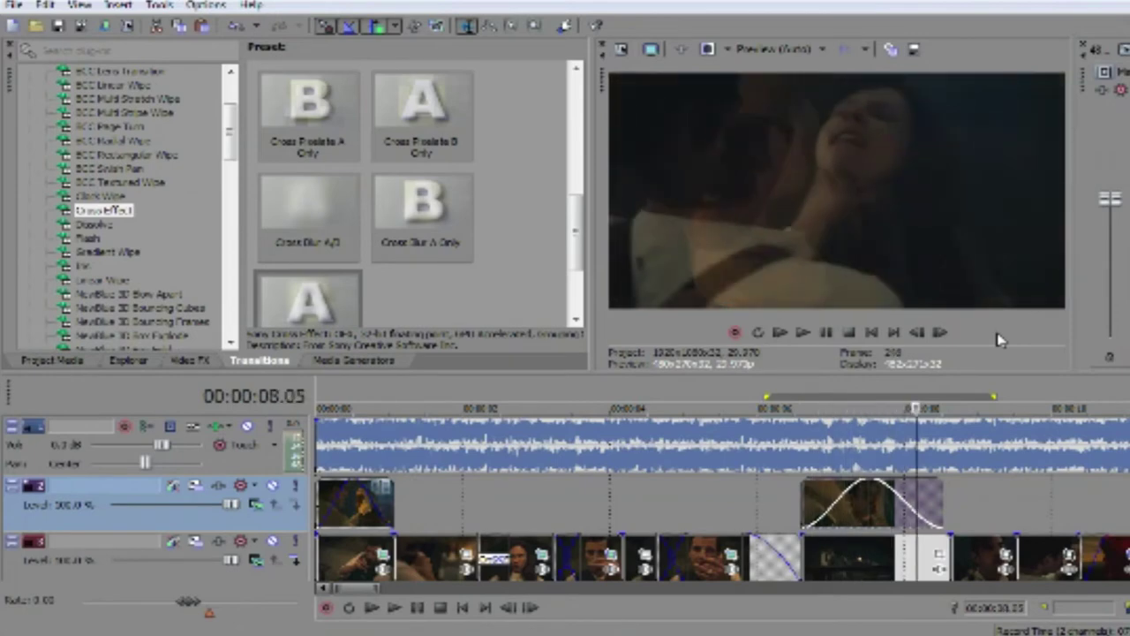
{"action": "key", "text": "space"}
{"action": "left_click_drag", "start_coordinate": [802, 490], "coordinate": [838, 502]}
{"action": "left_click", "coordinate": [839, 503]}
{"action": "key", "text": "space"}
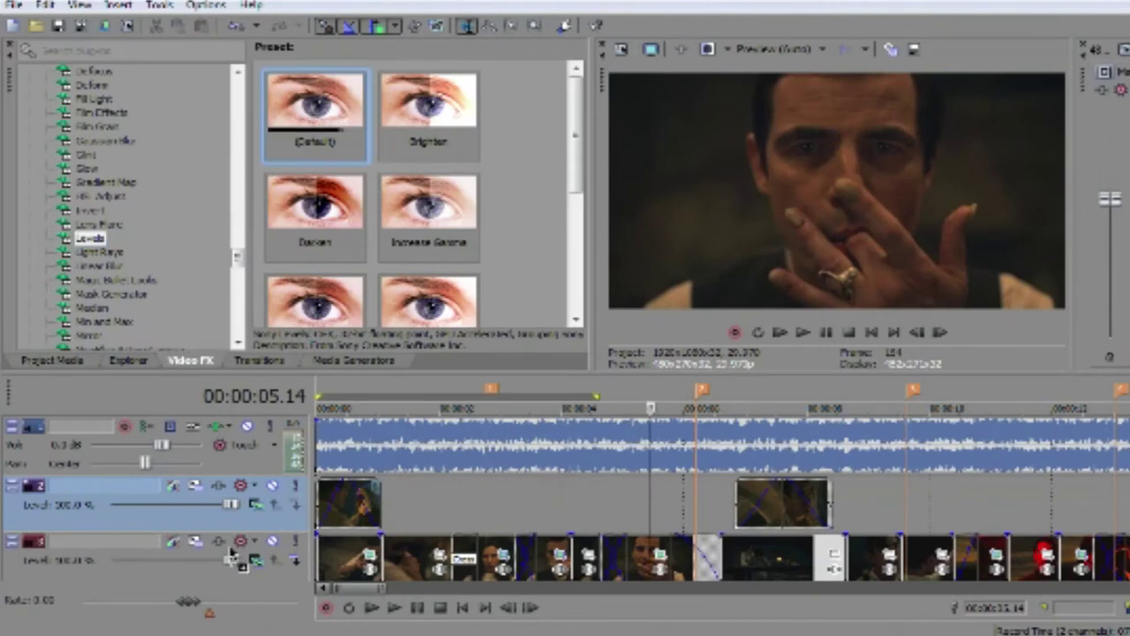
- Apply the default Levels effect to the lower video track, setting input start to about 0.021 and lowering input end
{"action": "left_click_drag", "start_coordinate": [232, 558], "coordinate": [232, 559]}
{"action": "left_click_drag", "start_coordinate": [112, 263], "coordinate": [111, 262]}
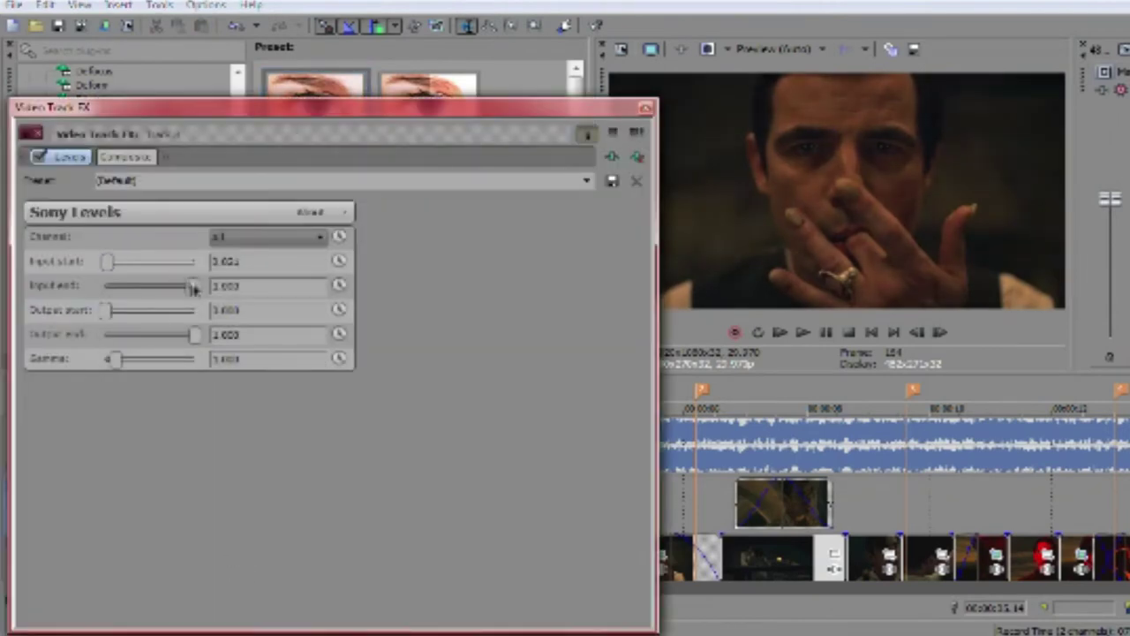
{"action": "left_click_drag", "start_coordinate": [195, 285], "coordinate": [179, 290]}
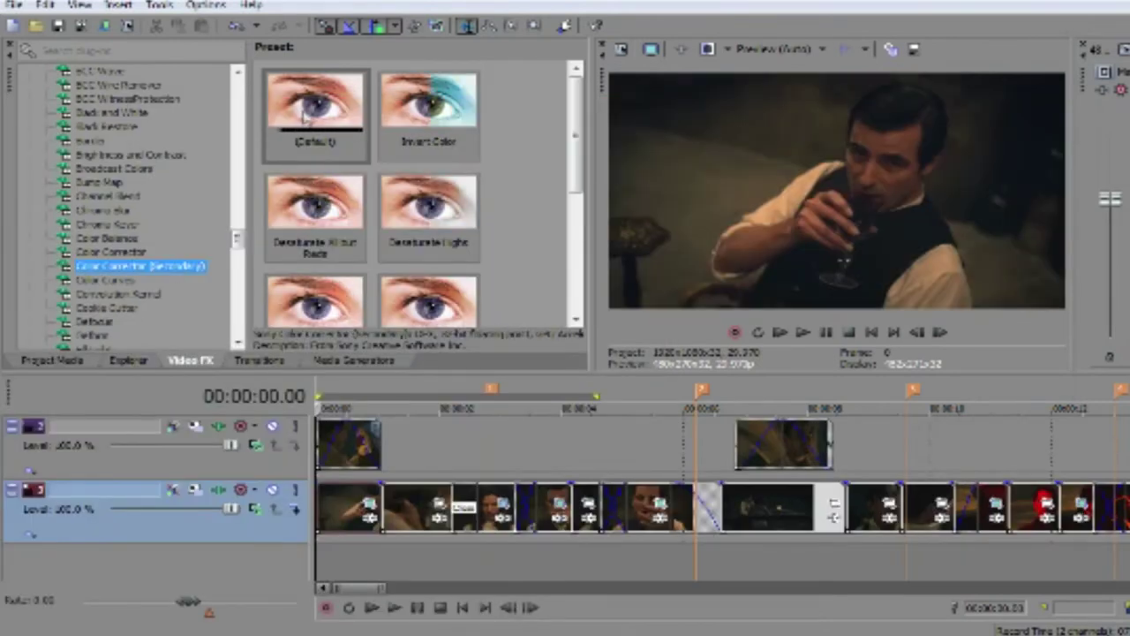
- Apply Color Corrector (Secondary) to the first lower-track clip with saturation 0, an inverted mask, and luminance limited to low 0, high 0, smooth 255
{"action": "left_click_drag", "start_coordinate": [347, 516], "coordinate": [347, 516]}
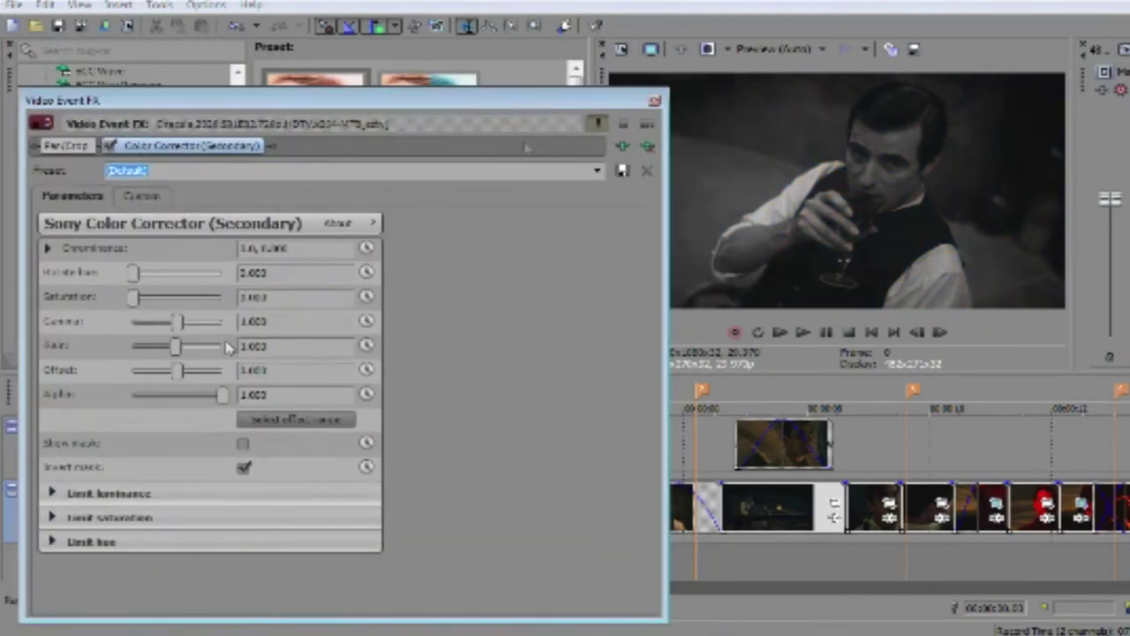
{"action": "left_click", "coordinate": [53, 493]}
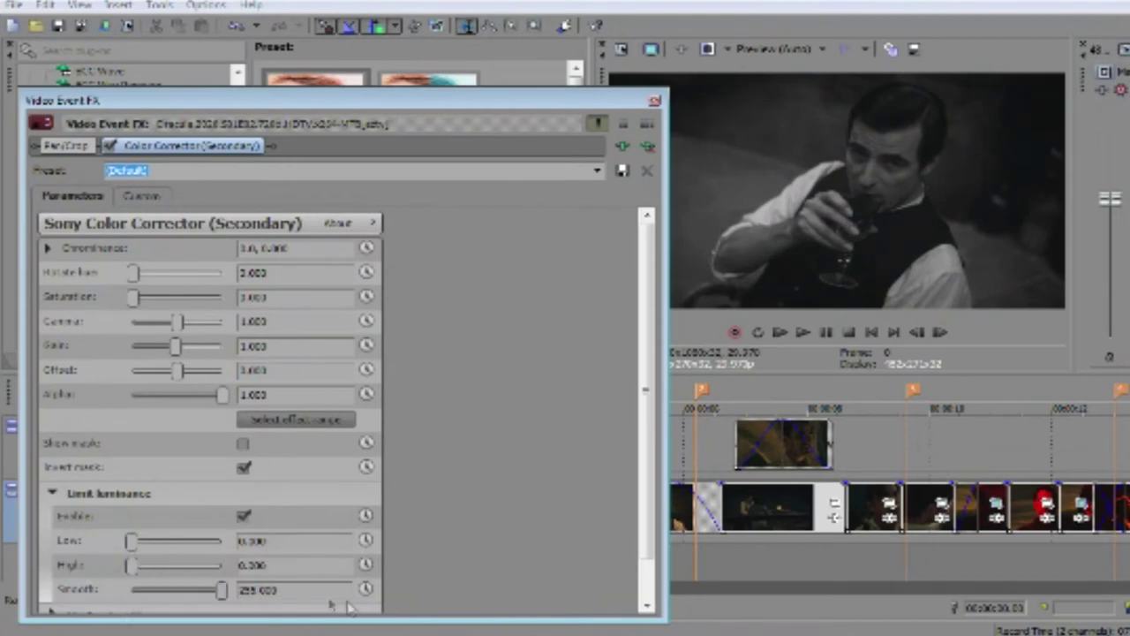
{"action": "scroll", "coordinate": [176, 442], "scroll_direction": "down", "scroll_amount": 1}
- Limit saturation from 0 to maximum with full smoothing, and limit hue to center about 186, width about 87, smooth about 36
{"action": "left_click", "coordinate": [51, 572]}
{"action": "scroll", "coordinate": [138, 521], "scroll_direction": "down", "scroll_amount": 3}
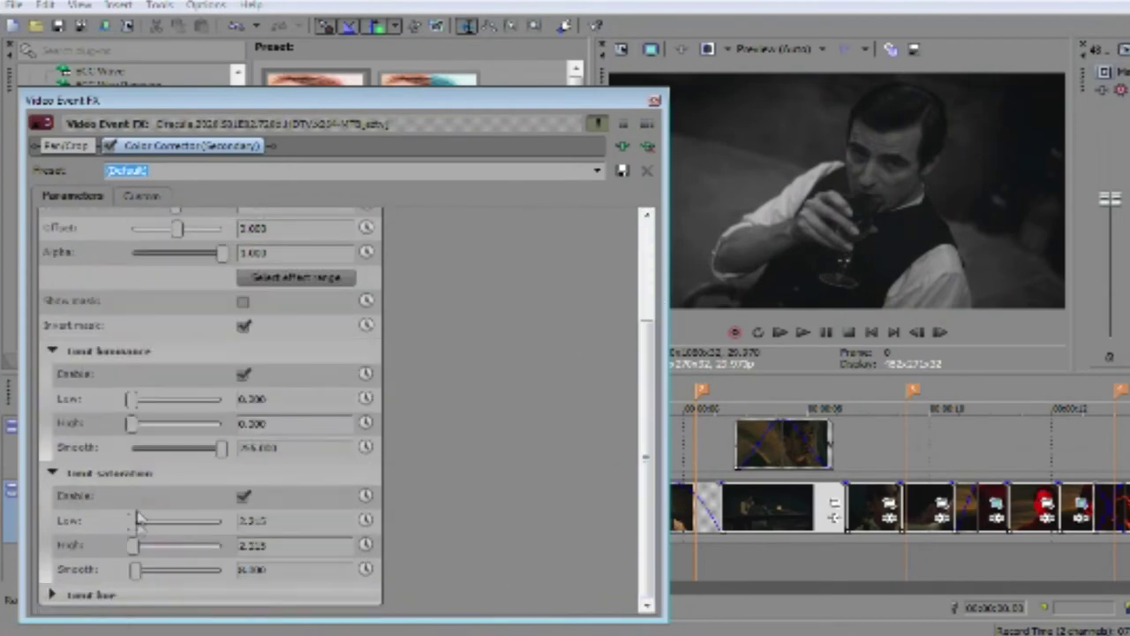
{"action": "left_click", "coordinate": [50, 595]}
{"action": "scroll", "coordinate": [629, 465], "scroll_direction": "down", "scroll_amount": 3}
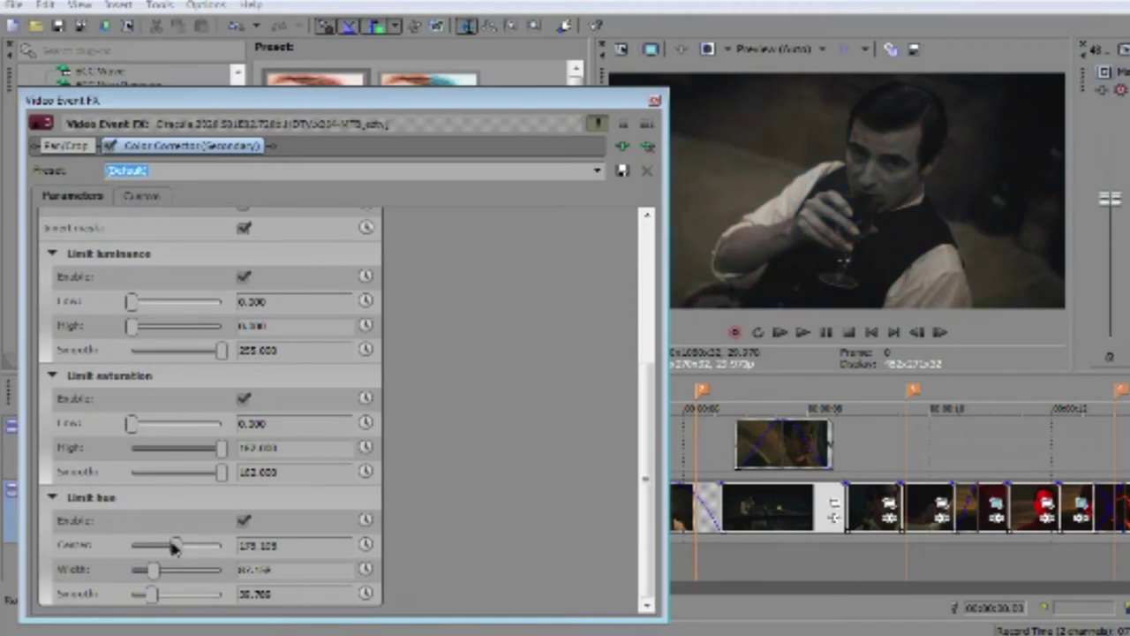
{"action": "left_click", "coordinate": [109, 146]}
{"action": "left_click_drag", "start_coordinate": [247, 104], "coordinate": [397, 149]}
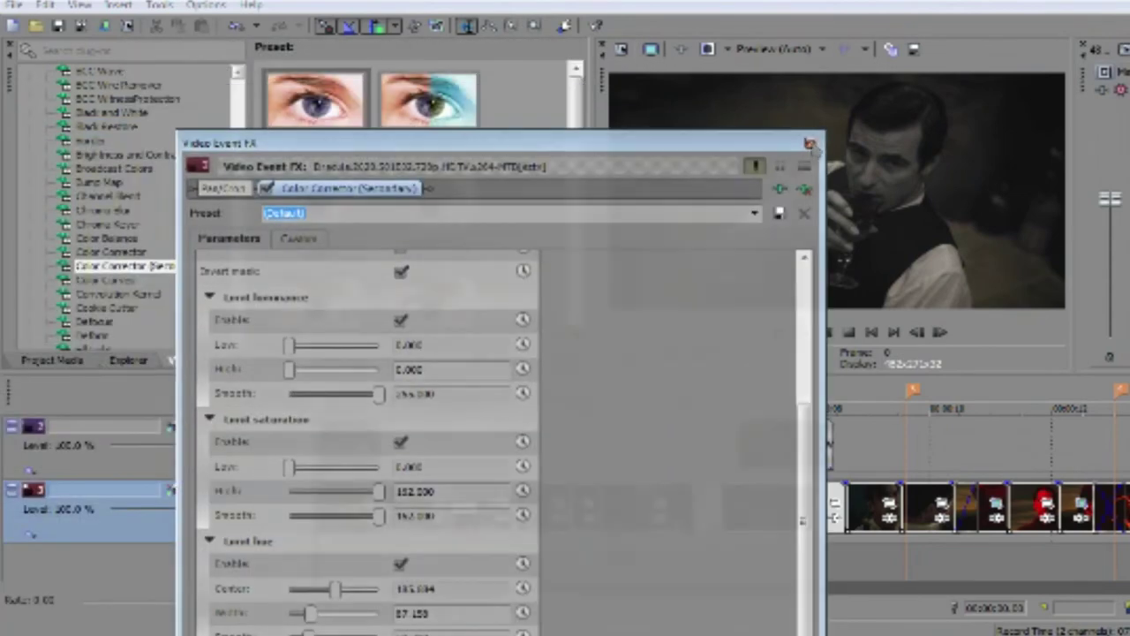
{"action": "left_click", "coordinate": [810, 143]}
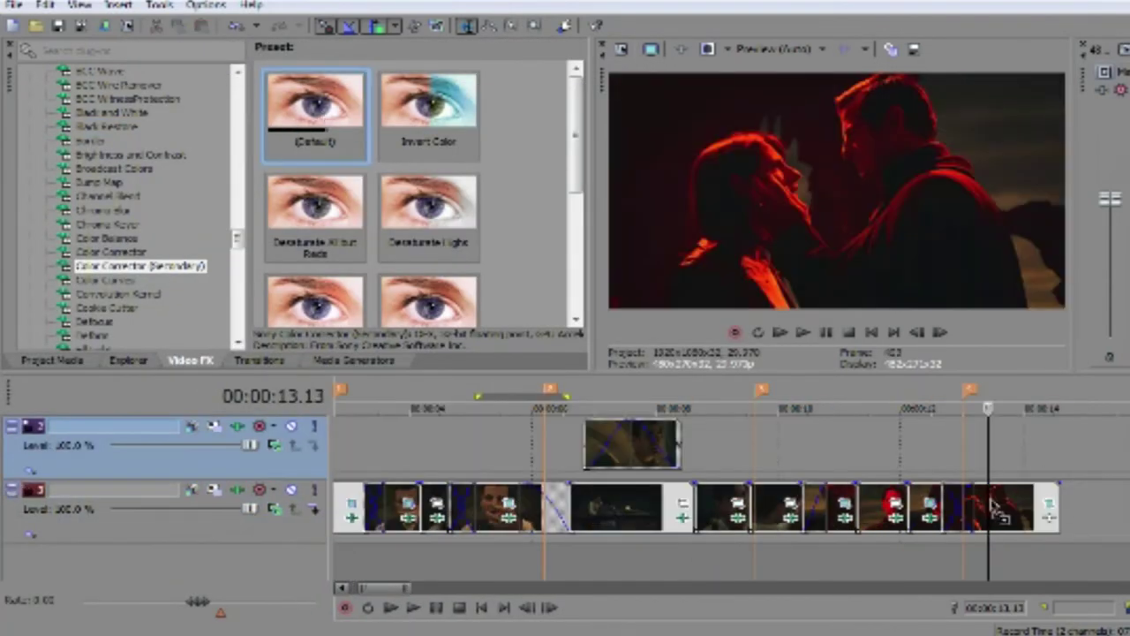
- Apply Color Corrector (Secondary) to the last clip with saturation 0, an inverted mask, and luminance limited to low 0, high 255, smooth 255
{"action": "left_click_drag", "start_coordinate": [992, 508], "coordinate": [993, 509]}
{"action": "left_click", "coordinate": [248, 479]}
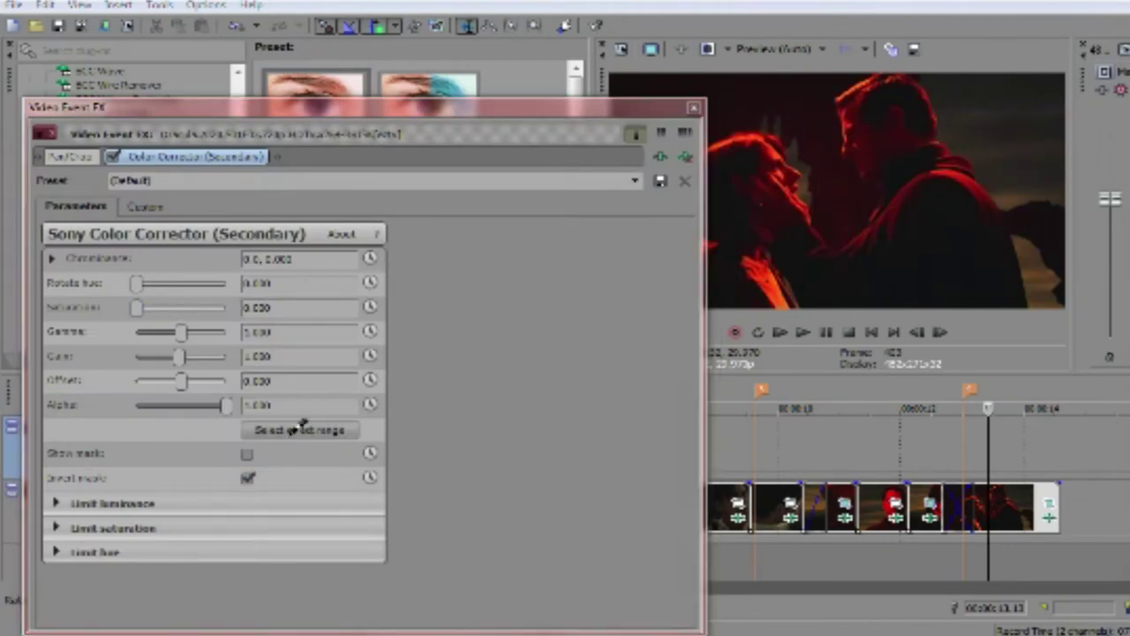
{"action": "left_click", "coordinate": [88, 503]}
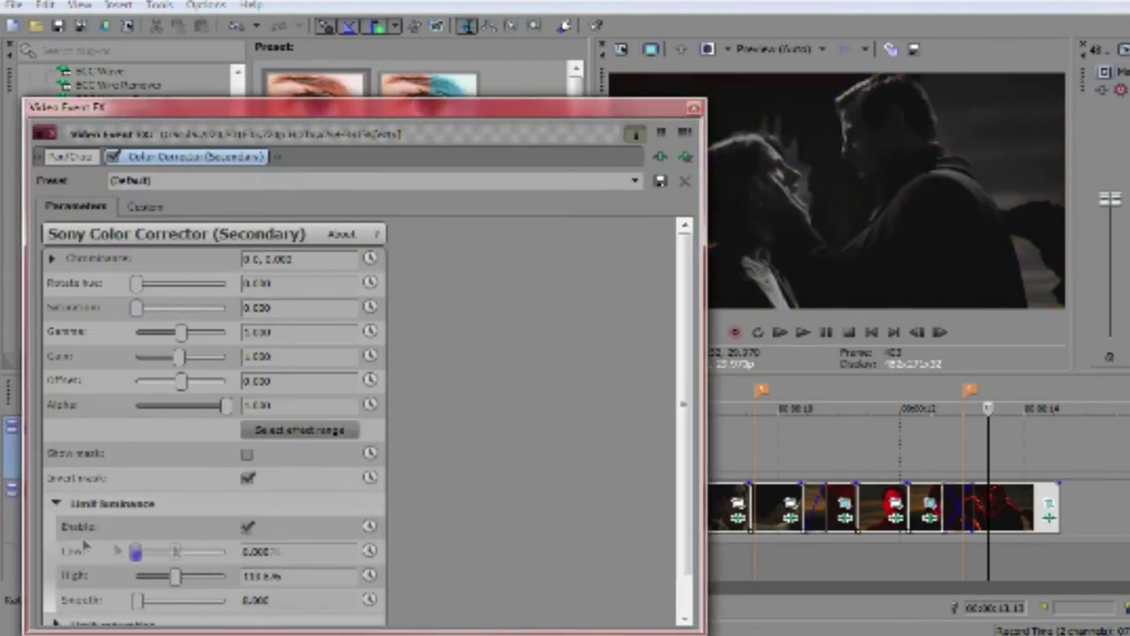
{"action": "left_click_drag", "start_coordinate": [688, 293], "coordinate": [669, 498]}
- Limit the last clip's saturation from 0 to maximum with full smoothing, and enable its hue limit with width 0 and smooth about 65
{"action": "left_click", "coordinate": [57, 582]}
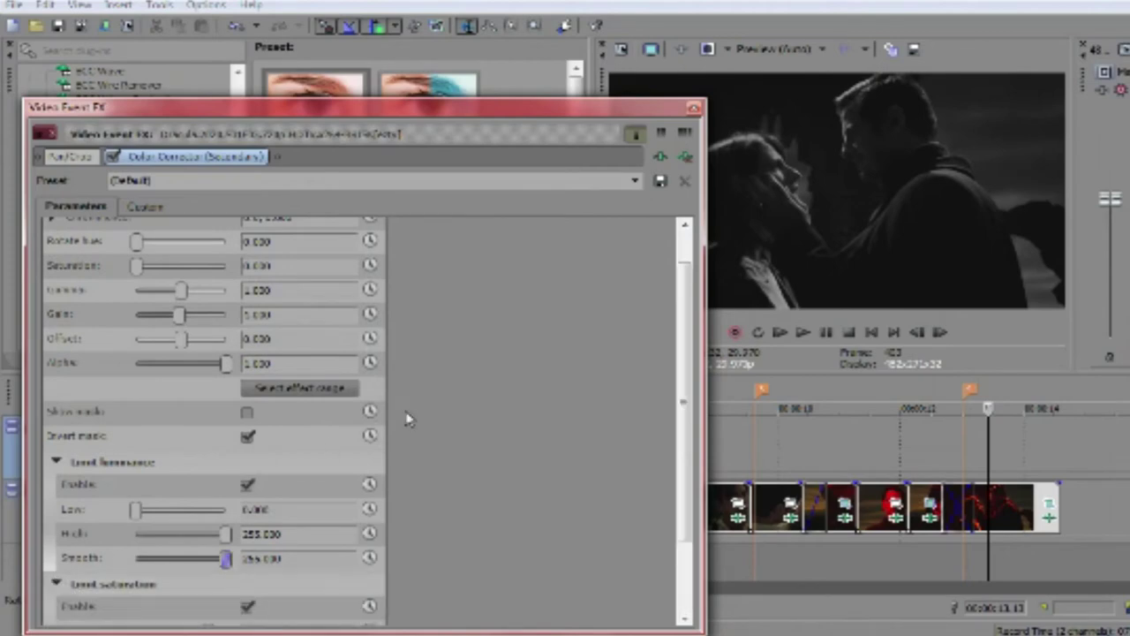
{"action": "left_click_drag", "start_coordinate": [687, 441], "coordinate": [693, 540]}
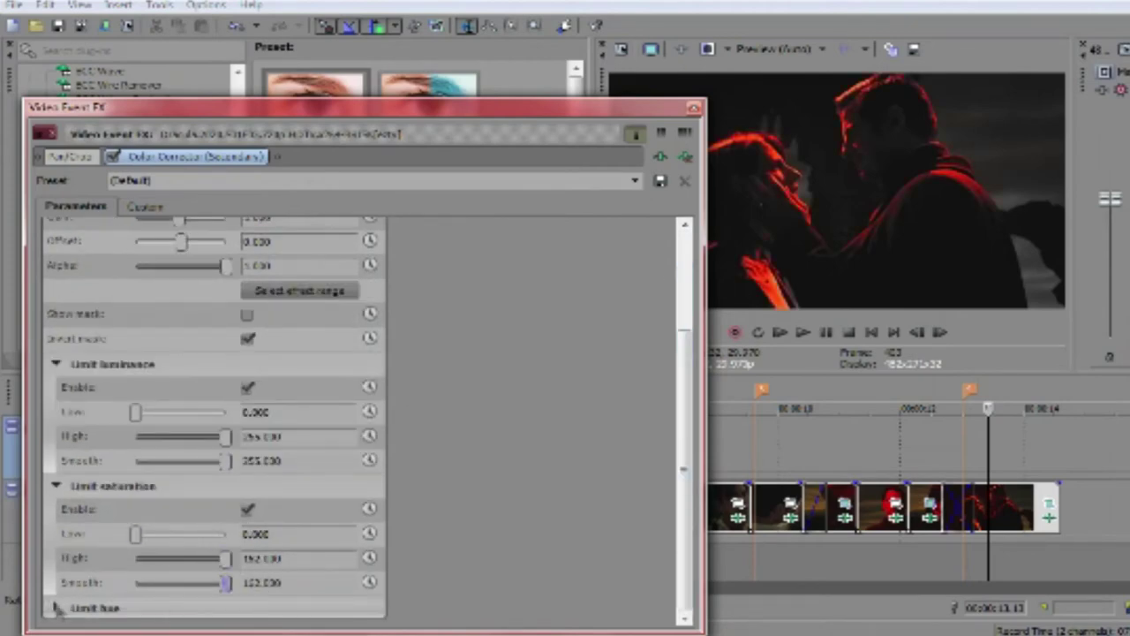
{"action": "left_click", "coordinate": [57, 608]}
{"action": "scroll", "coordinate": [165, 565], "scroll_direction": "down", "scroll_amount": 2}
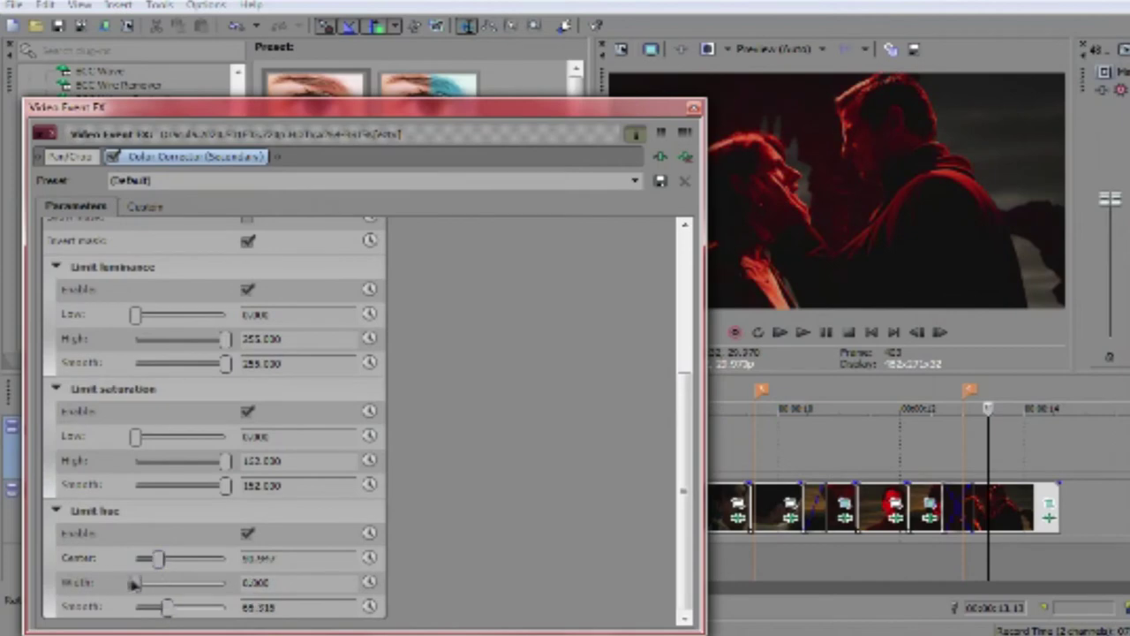
- Scrub through the last clip, set its hue limit's center to about 106, and play back the result
{"action": "left_click", "coordinate": [916, 457]}
{"action": "left_click_drag", "start_coordinate": [916, 457], "coordinate": [987, 468]}
{"action": "left_click_drag", "start_coordinate": [165, 559], "coordinate": [162, 559]}
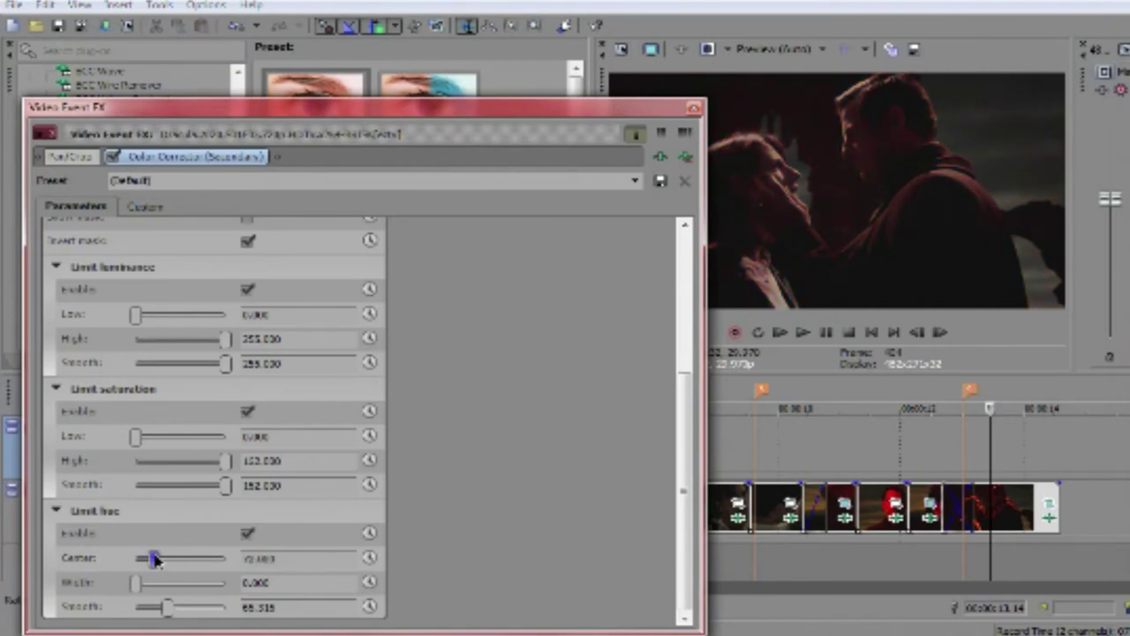
{"action": "key", "text": "space"}
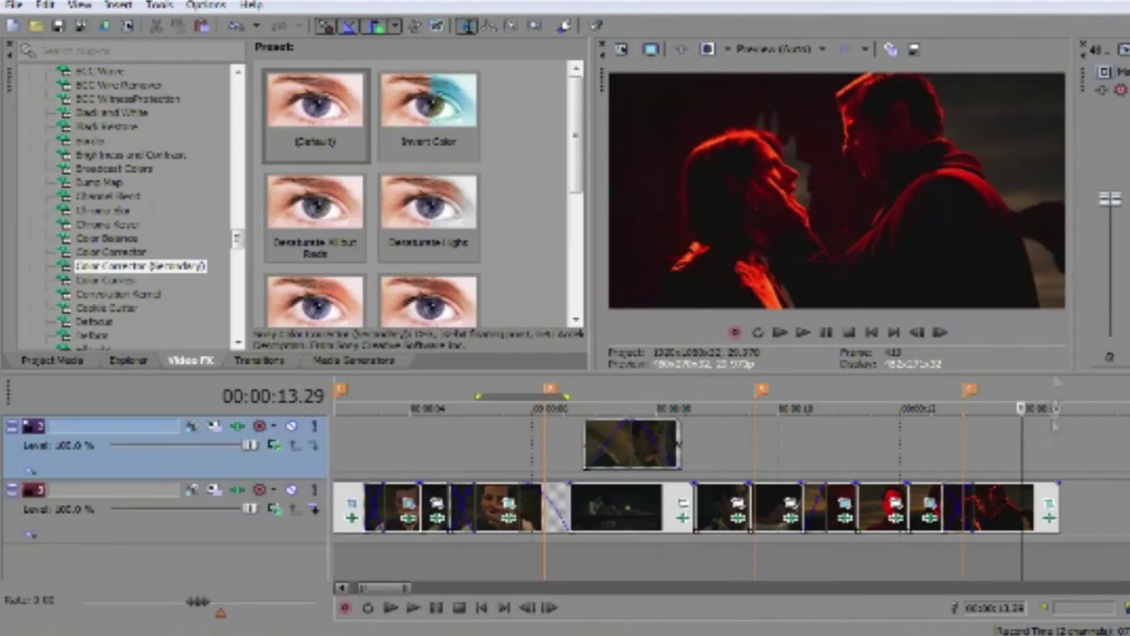
- Reopen the last clip's Color Corrector (Secondary) and lower its saturation limit's high value to about 43
{"action": "left_click", "coordinate": [1048, 508]}
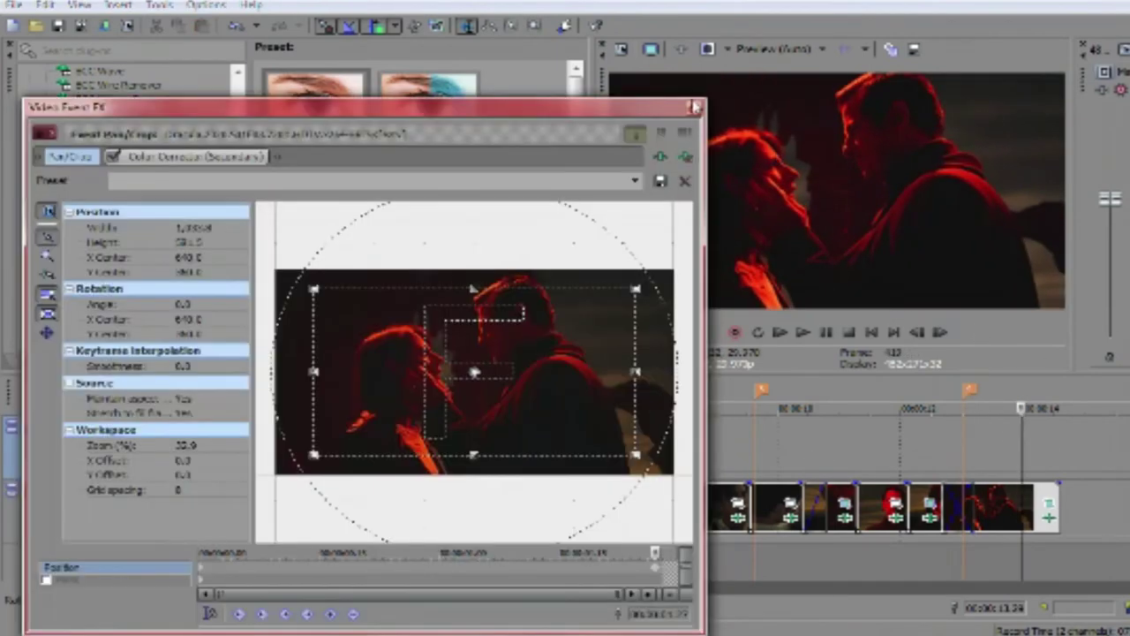
{"action": "left_click", "coordinate": [694, 107]}
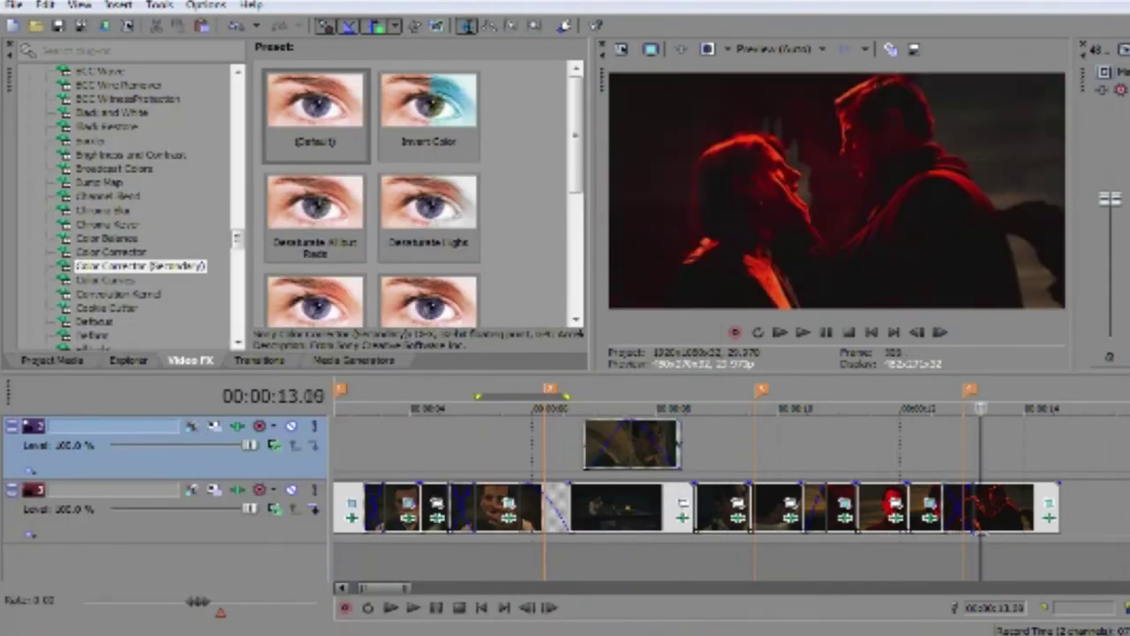
{"action": "key", "text": "Return"}
{"action": "left_click", "coordinate": [1049, 519]}
{"action": "left_click_drag", "start_coordinate": [686, 371], "coordinate": [704, 543]}
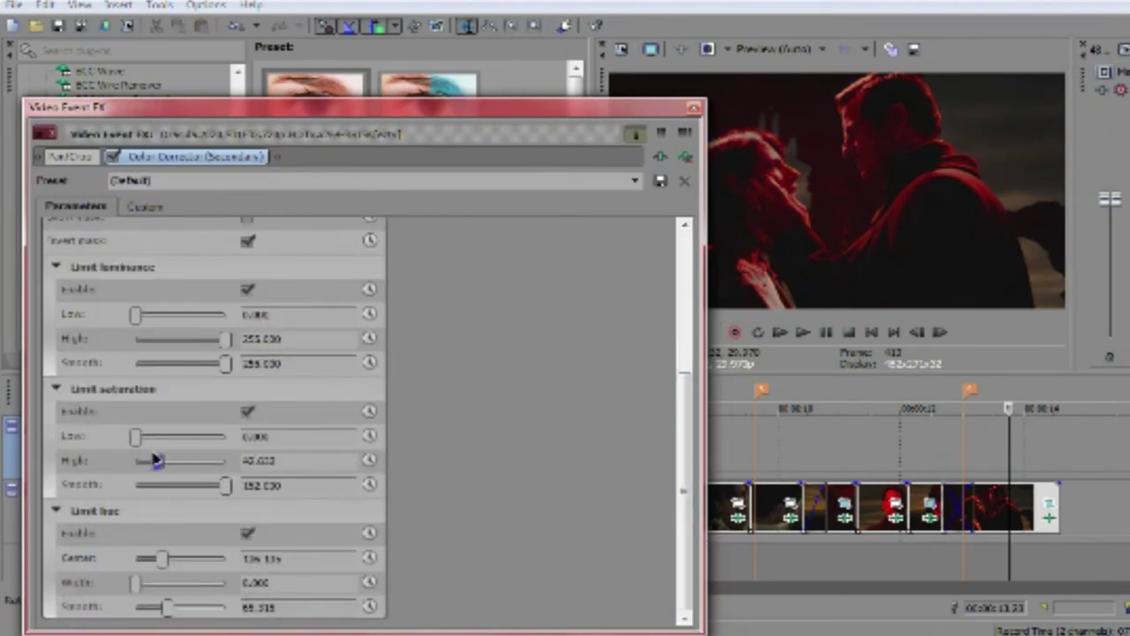
{"action": "left_click", "coordinate": [695, 107]}
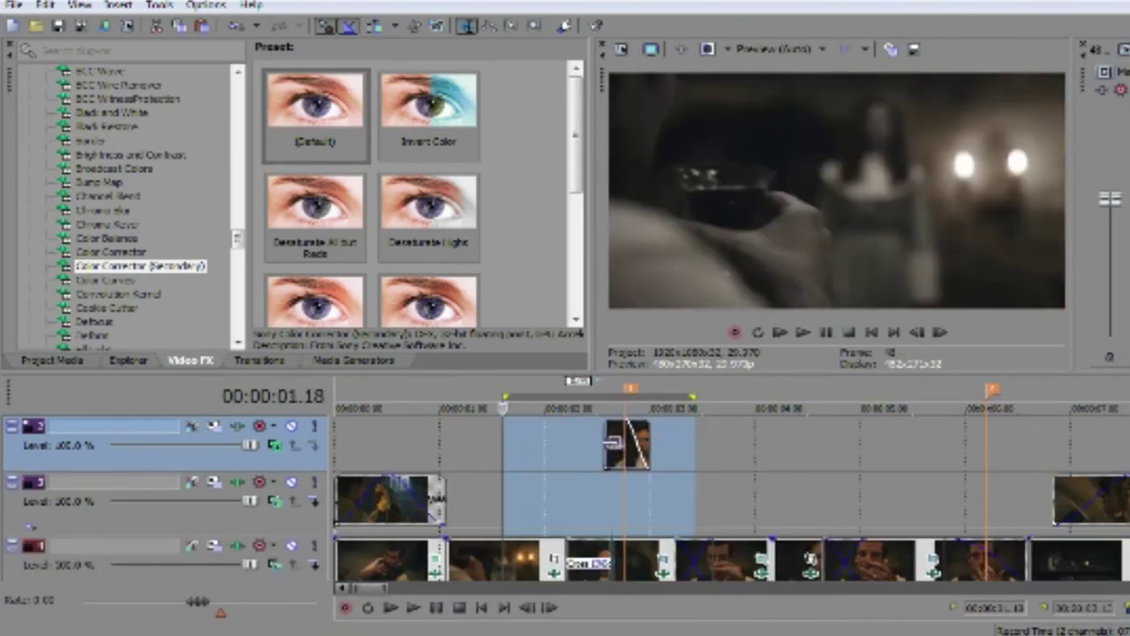
- Choose a different fade curve for the woman's overlay clip on the upper track near 2.5 seconds
{"action": "right_click", "coordinate": [612, 441]}
{"action": "mouse_move", "coordinate": [684, 113]}
{"action": "left_click", "coordinate": [918, 187]}
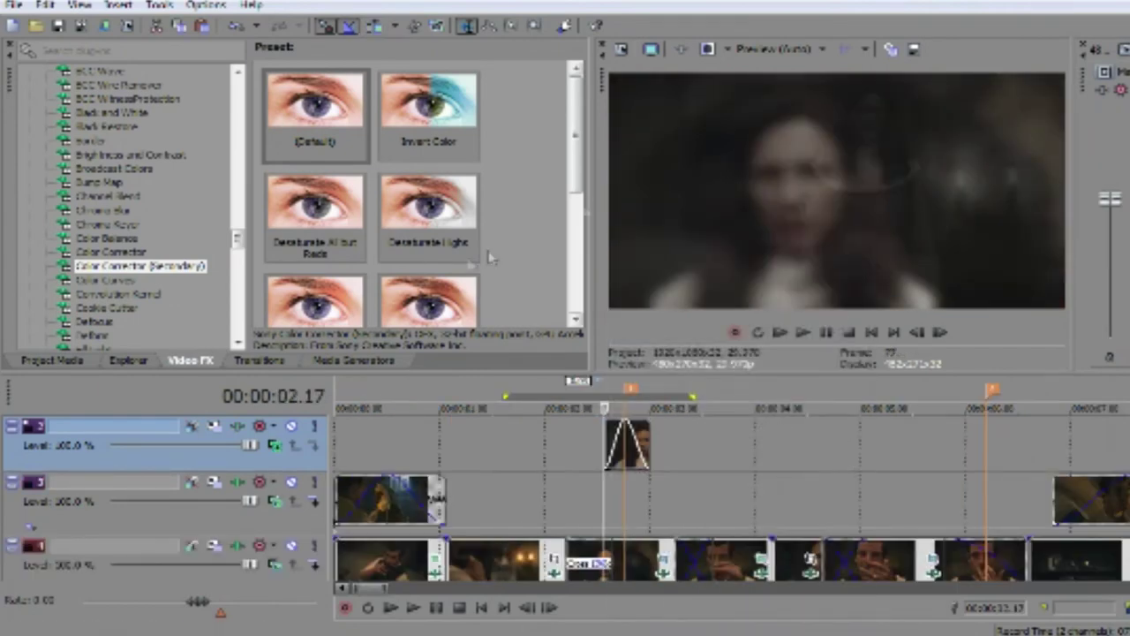
- Set the top track's compositing mode to Screen and play back the section around its overlay clip
{"action": "left_click", "coordinate": [276, 448]}
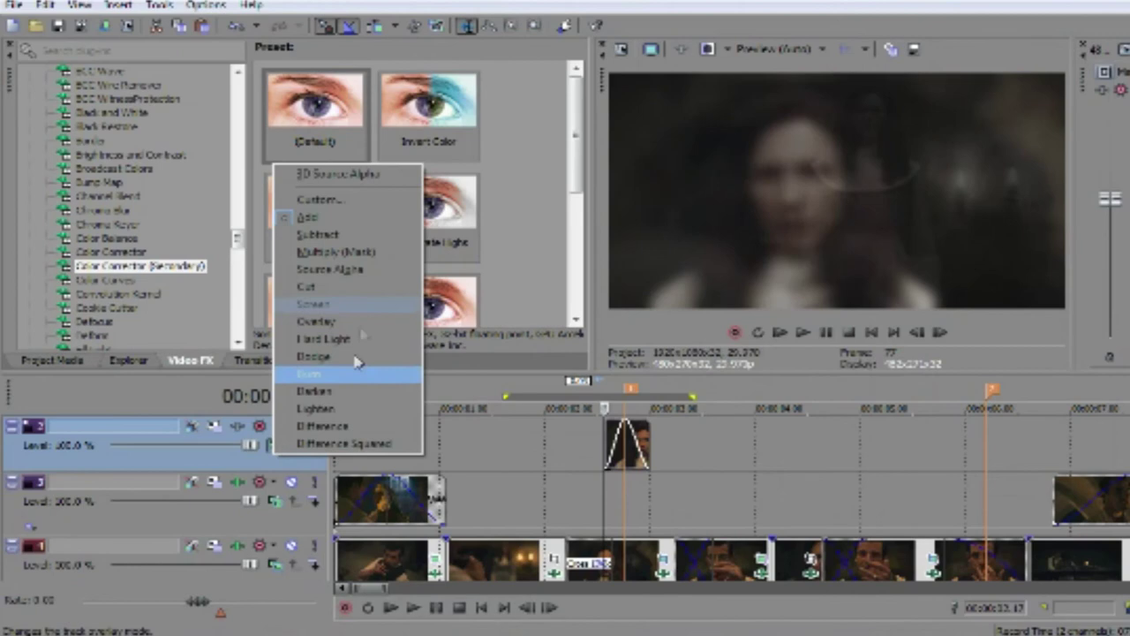
{"action": "left_click", "coordinate": [335, 304]}
{"action": "left_click", "coordinate": [541, 433]}
{"action": "key", "text": "space"}
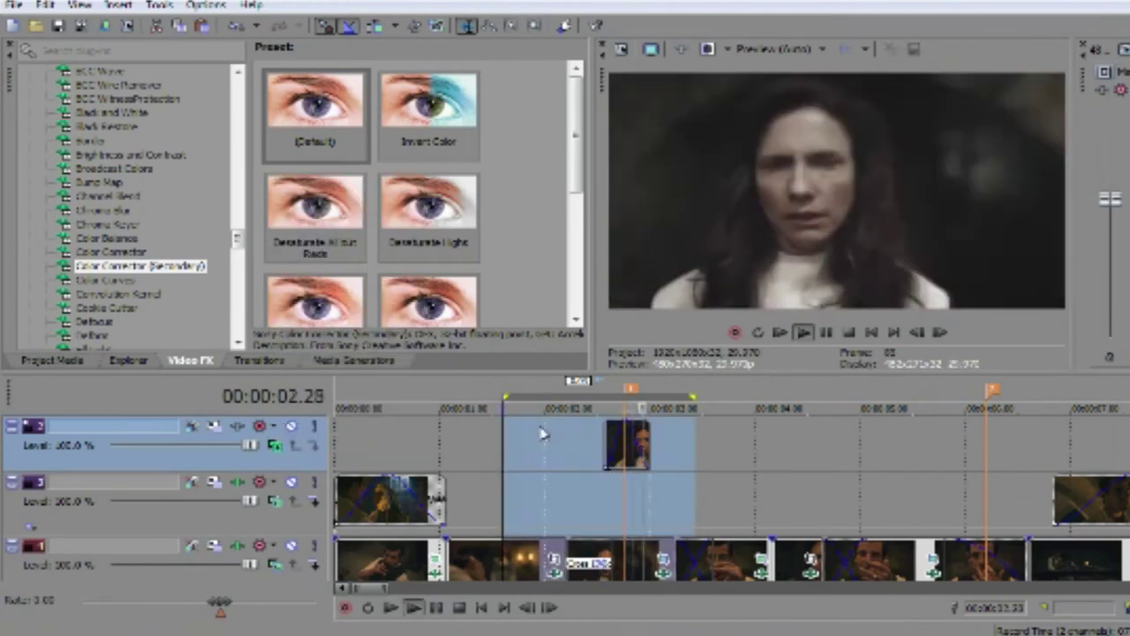
{"action": "left_click", "coordinate": [498, 481]}
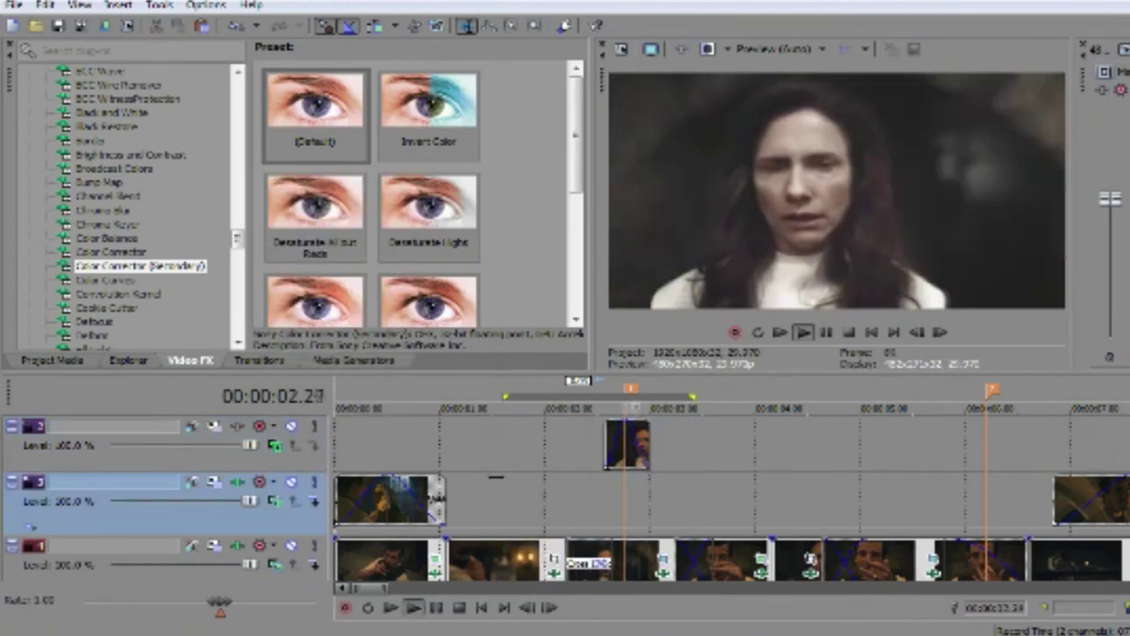
{"action": "left_click", "coordinate": [436, 608]}
- Copy the man's close-up clip near the 6-second marker from the bottom track to the top track
{"action": "right_click", "coordinate": [968, 561]}
{"action": "mouse_move", "coordinate": [1001, 427]}
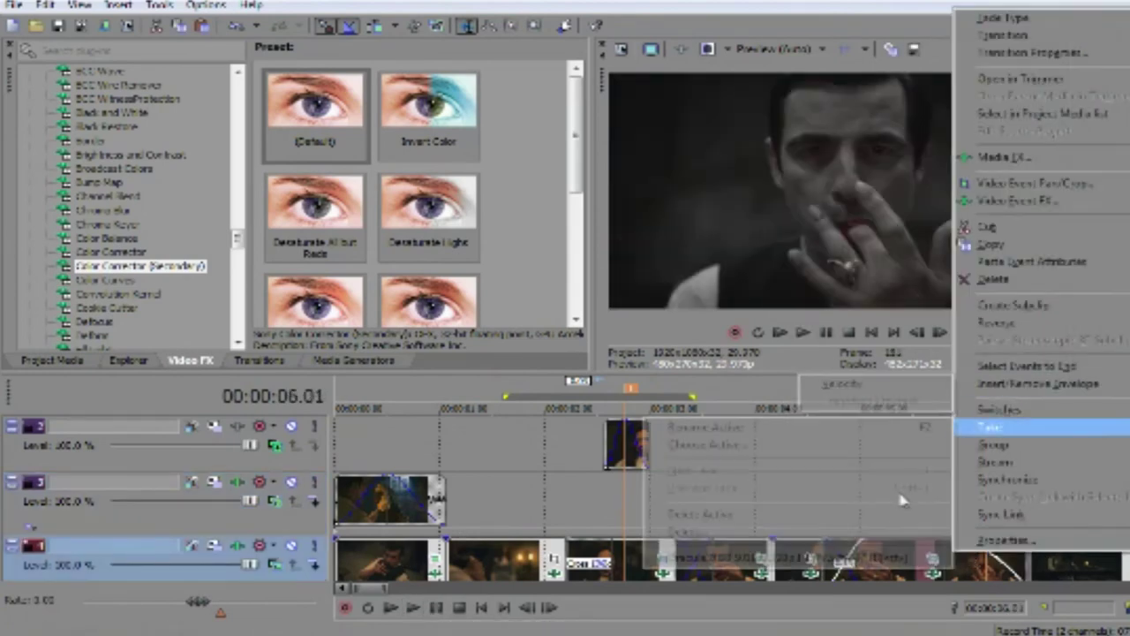
{"action": "left_click", "coordinate": [893, 569]}
{"action": "left_click", "coordinate": [885, 565]}
{"action": "left_click_drag", "start_coordinate": [900, 570], "coordinate": [901, 446]}
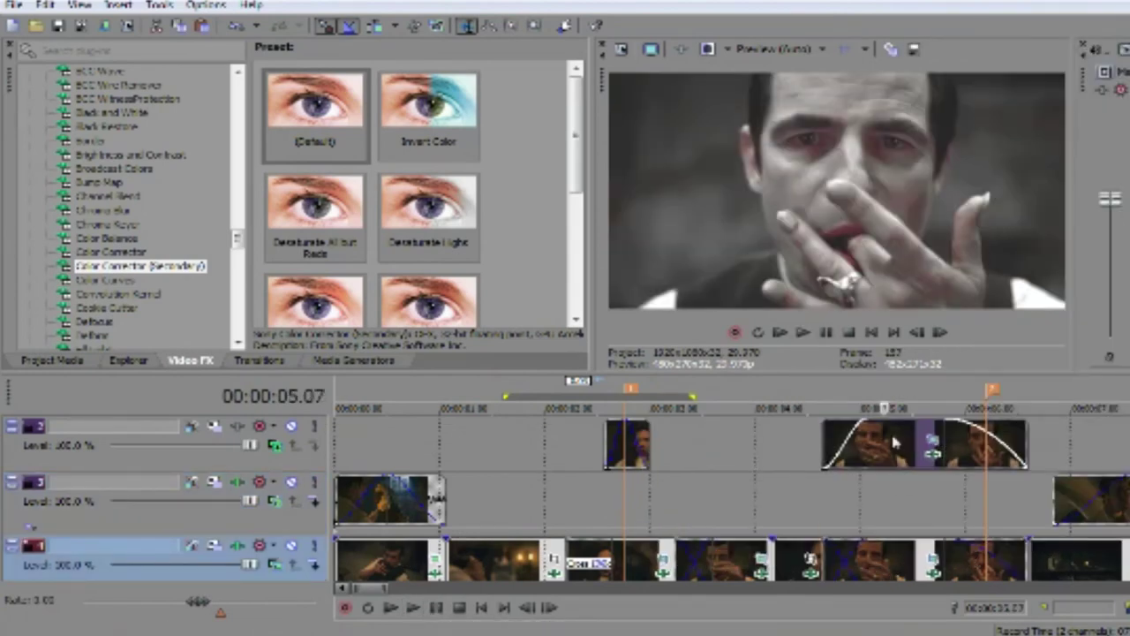
{"action": "left_click_drag", "start_coordinate": [825, 441], "coordinate": [874, 434]}
{"action": "left_click", "coordinate": [235, 27]}
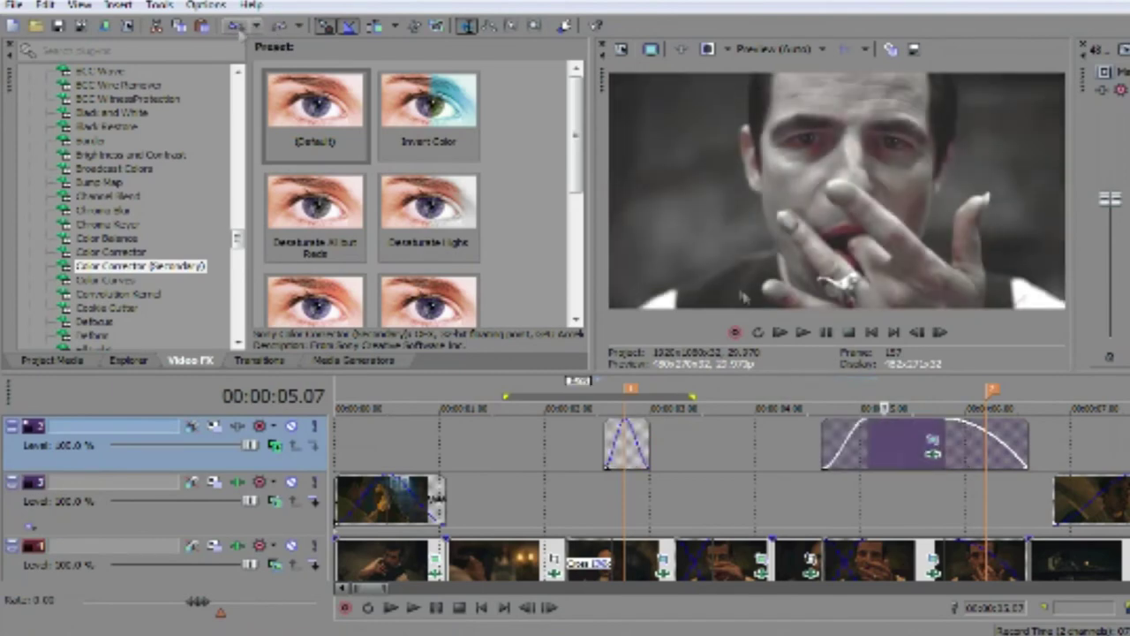
- Split the copied close-up at 00:00:06.13 and 00:00:05.29 and delete the pieces on either side
{"action": "left_click", "coordinate": [1002, 437]}
{"action": "scroll", "coordinate": [1001, 438], "scroll_direction": "up", "scroll_amount": 1}
{"action": "left_click_drag", "start_coordinate": [375, 589], "coordinate": [369, 589]}
{"action": "left_click", "coordinate": [870, 430]}
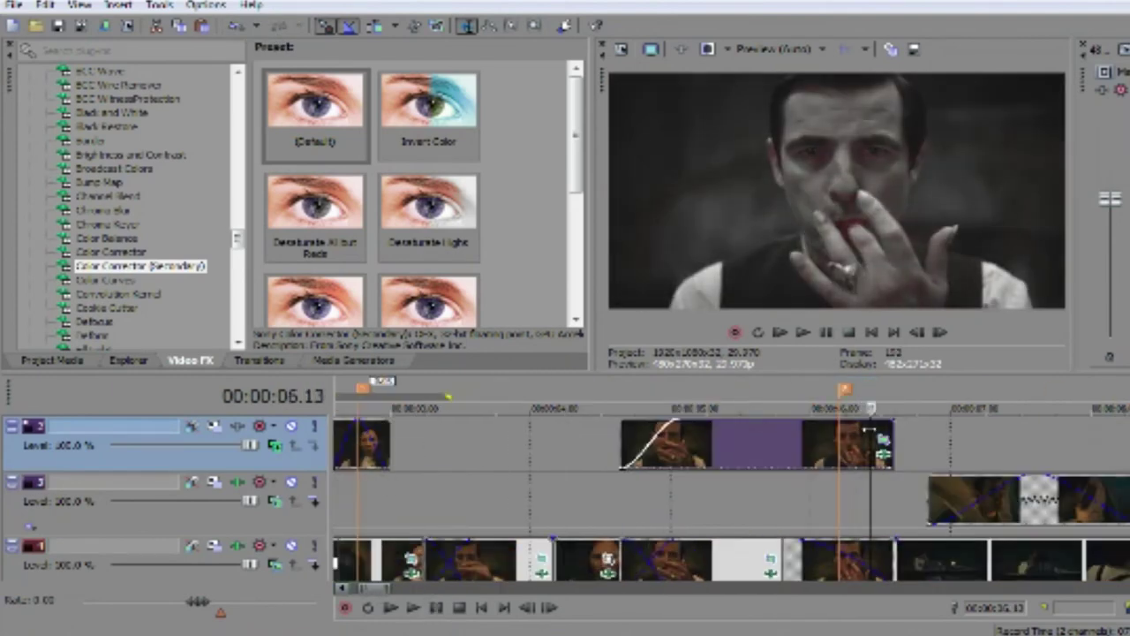
{"action": "key", "text": "s"}
{"action": "left_click", "coordinate": [801, 435]}
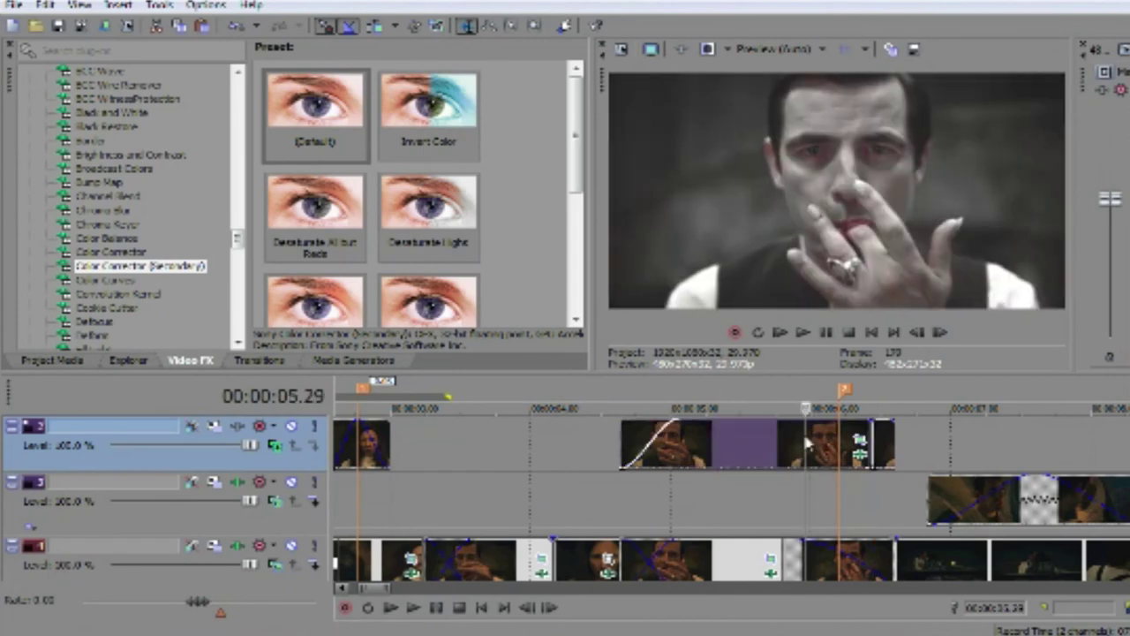
{"action": "key", "text": "s"}
{"action": "left_click", "coordinate": [736, 442]}
{"action": "key", "text": "Delete"}
{"action": "left_click", "coordinate": [885, 455]}
{"action": "key", "text": "Delete"}
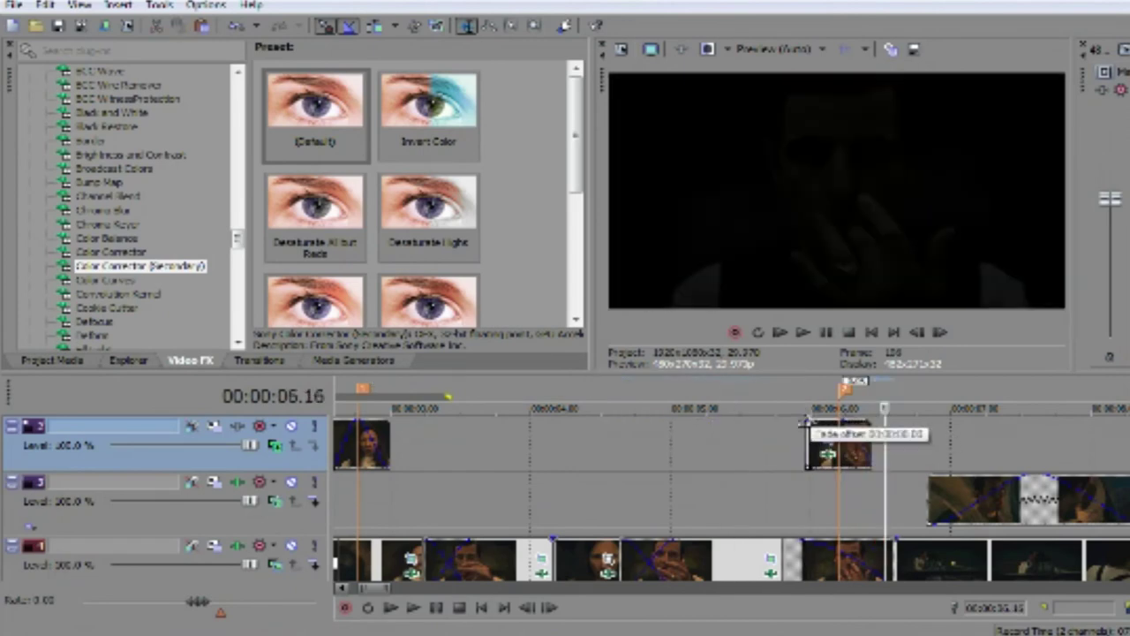
- Loop-play the section around the trimmed close-up overlay near 6 seconds
{"action": "left_click_drag", "start_coordinate": [909, 388], "coordinate": [622, 388]}
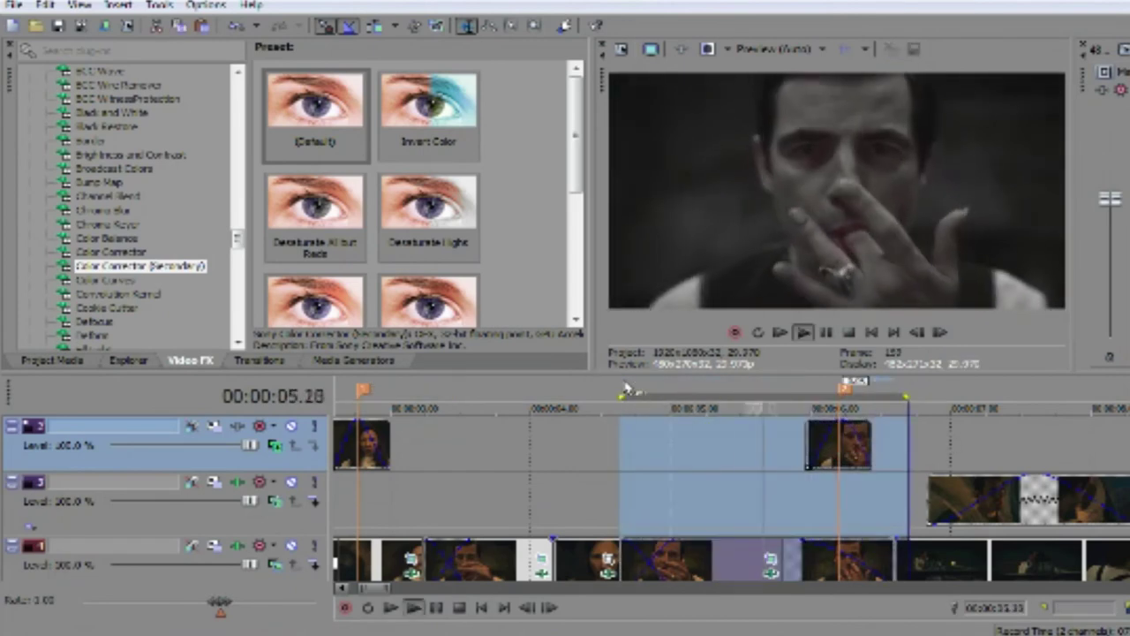
{"action": "left_click", "coordinate": [345, 484]}
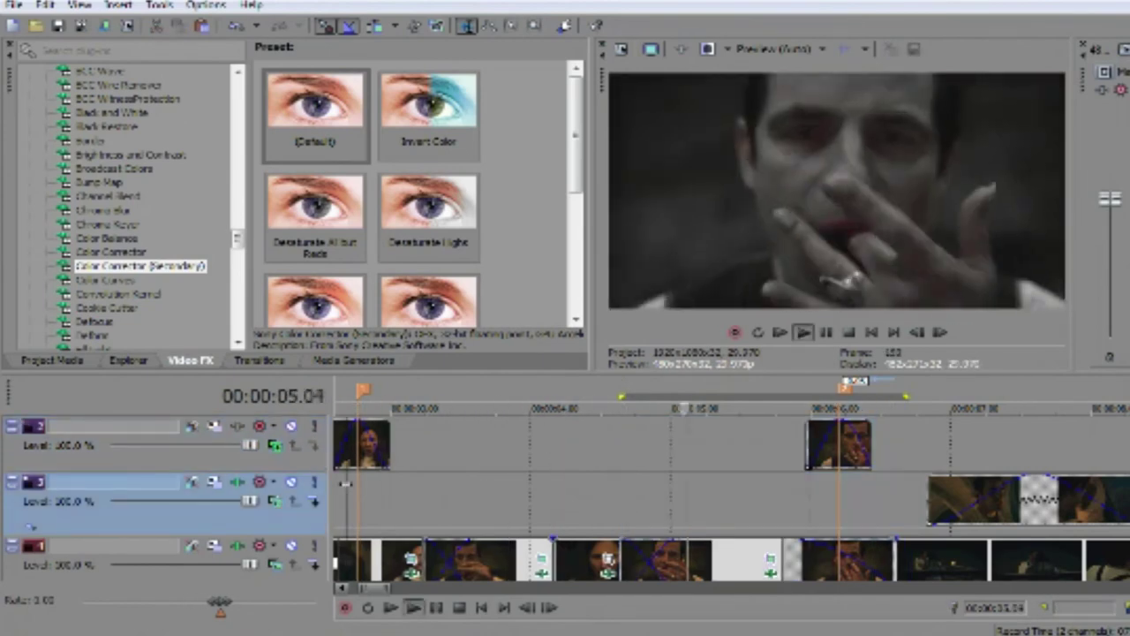
{"action": "key", "text": "space"}
- Copy the bottom-track clip at the marker past 9 seconds to the top track and shift its start before the marker
{"action": "scroll", "coordinate": [382, 565], "scroll_direction": "down", "scroll_amount": 2}
{"action": "left_click_drag", "start_coordinate": [376, 588], "coordinate": [393, 589]}
{"action": "left_click", "coordinate": [579, 554]}
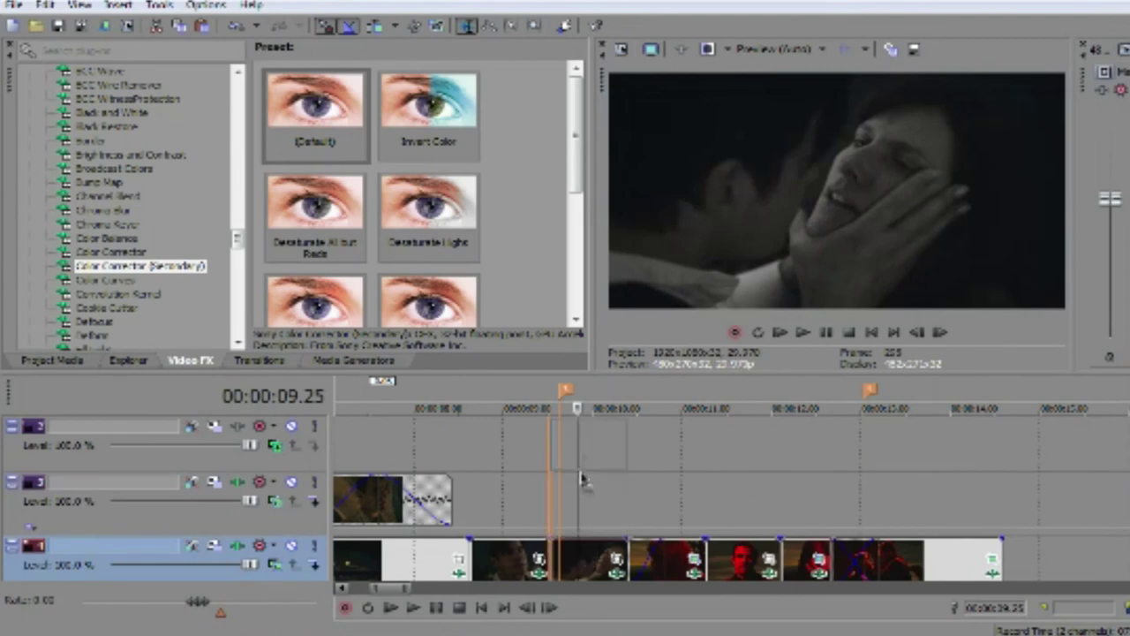
{"action": "left_click_drag", "start_coordinate": [583, 484], "coordinate": [582, 441]}
{"action": "scroll", "coordinate": [584, 441], "scroll_direction": "up", "scroll_amount": 2}
{"action": "left_click_drag", "start_coordinate": [712, 445], "coordinate": [691, 445]}
- Shorten the copied clip, fade both its ends around the marker, and loop-play that section
{"action": "left_click_drag", "start_coordinate": [831, 440], "coordinate": [724, 427]}
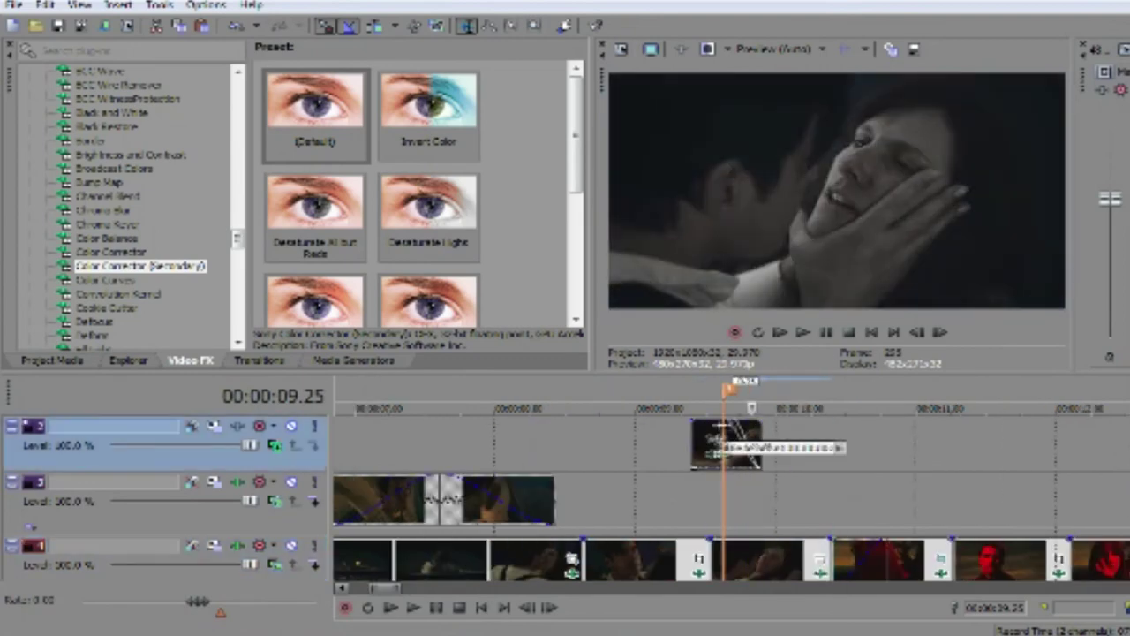
{"action": "left_click", "coordinate": [714, 444]}
{"action": "left_click", "coordinate": [683, 157]}
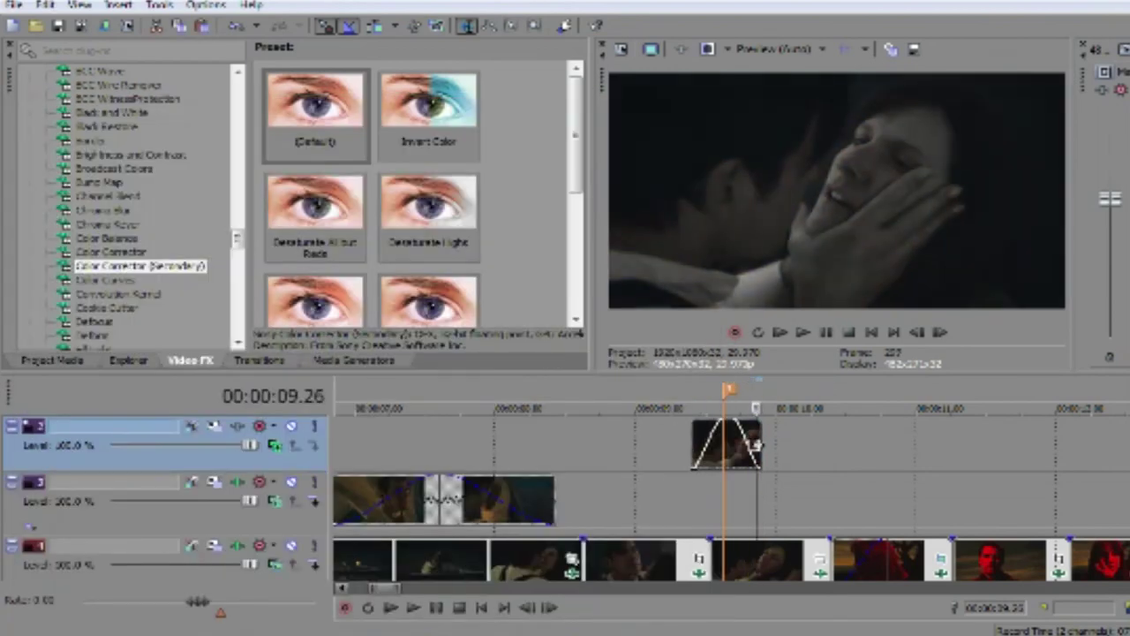
{"action": "left_click_drag", "start_coordinate": [628, 398], "coordinate": [837, 404]}
{"action": "key", "text": "space"}
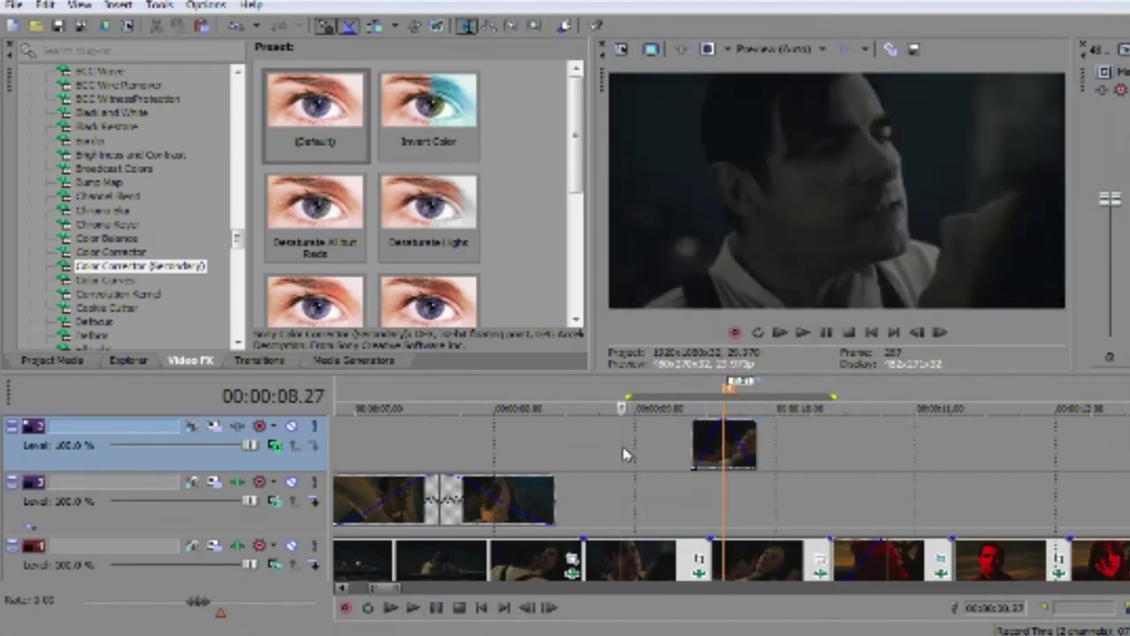
{"action": "key", "text": "space"}
- Play the sequence from the beginning through to the last clip to review all the overlays
{"action": "left_click_drag", "start_coordinate": [385, 589], "coordinate": [420, 603]}
{"action": "left_click", "coordinate": [335, 433]}
{"action": "key", "text": "space"}
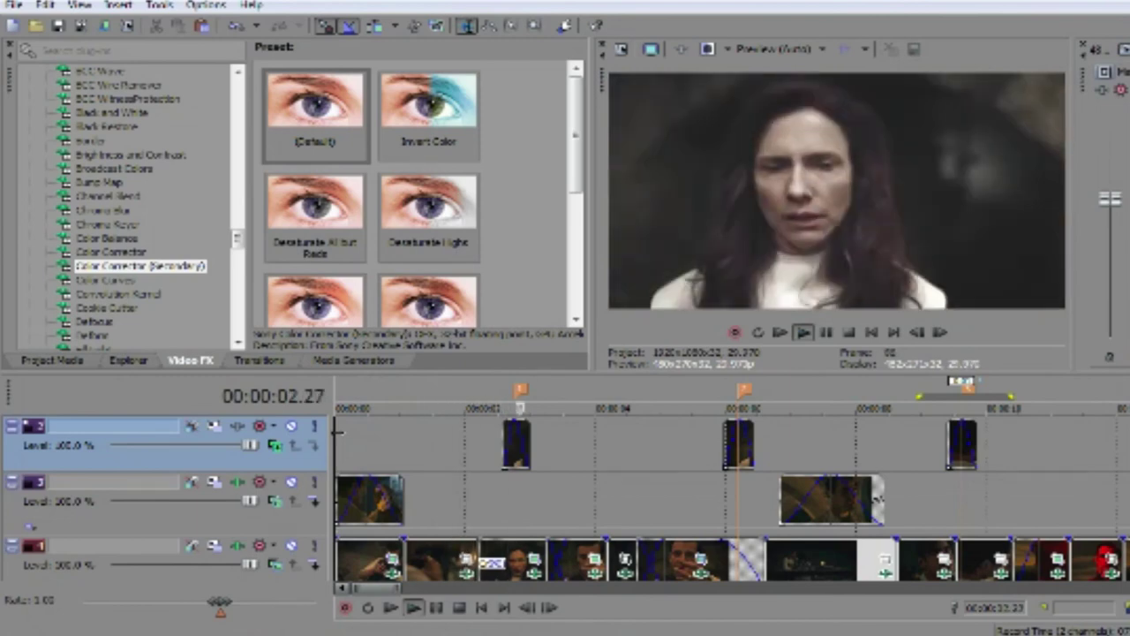
{"action": "key", "text": "space"}
{"action": "key", "text": "space"}
{"action": "key", "text": "space"}
{"action": "key", "text": "space"}
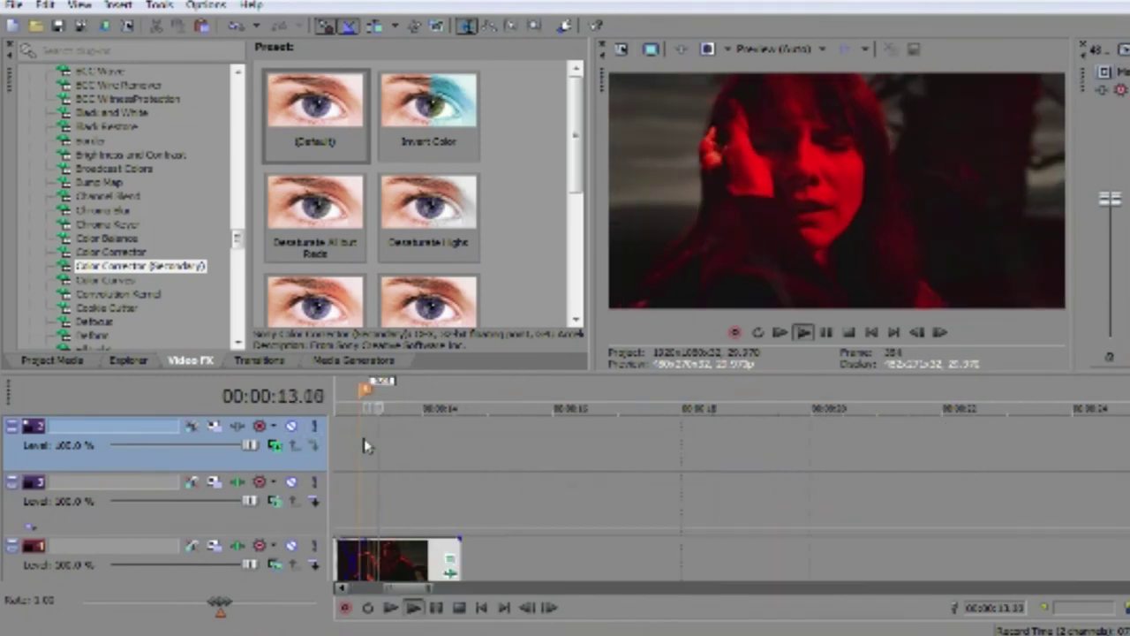
{"action": "key", "text": "space"}
- Copy the last red-tinted clip of the couple from the bottom track to the top track
{"action": "left_click_drag", "start_coordinate": [378, 591], "coordinate": [402, 590]}
{"action": "left_click_drag", "start_coordinate": [542, 435], "coordinate": [542, 437]}
{"action": "scroll", "coordinate": [625, 447], "scroll_direction": "up", "scroll_amount": 1}
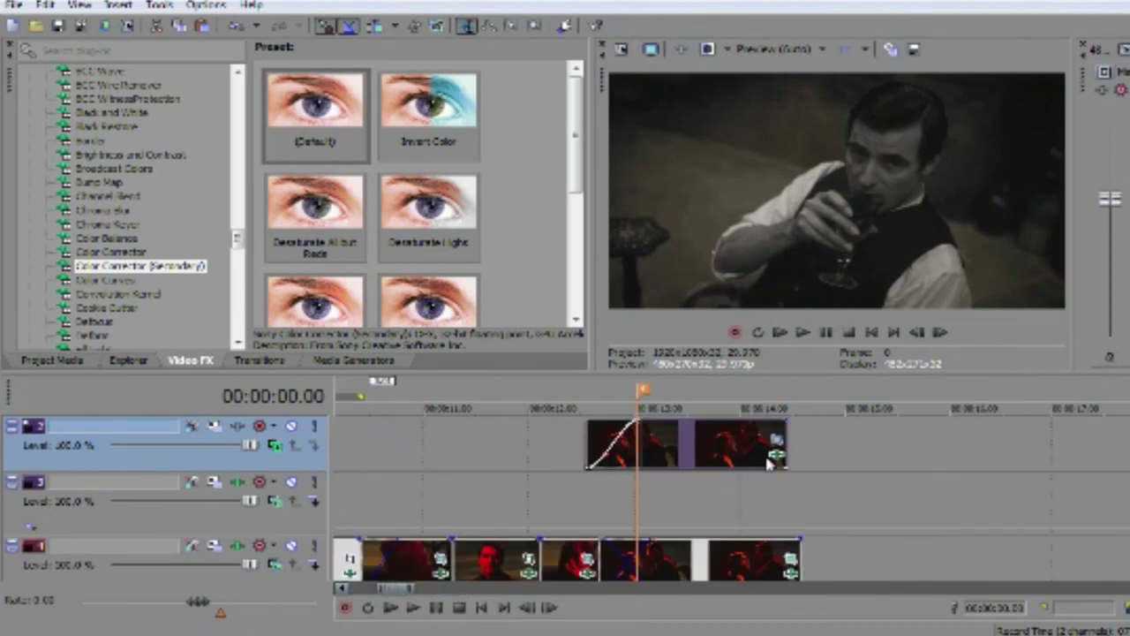
- Trim the copied couple clip to the short part from 00:00:12.23 to just past the marker, and play it back
{"action": "left_click", "coordinate": [610, 431]}
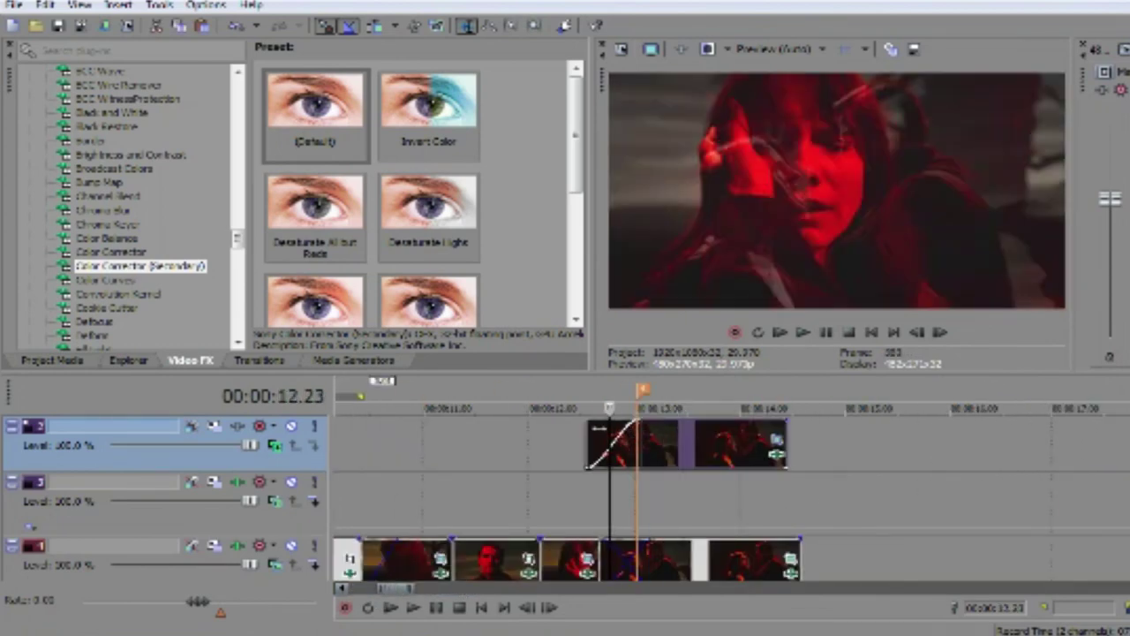
{"action": "key", "text": "s"}
{"action": "left_click", "coordinate": [599, 433]}
{"action": "key", "text": "Delete"}
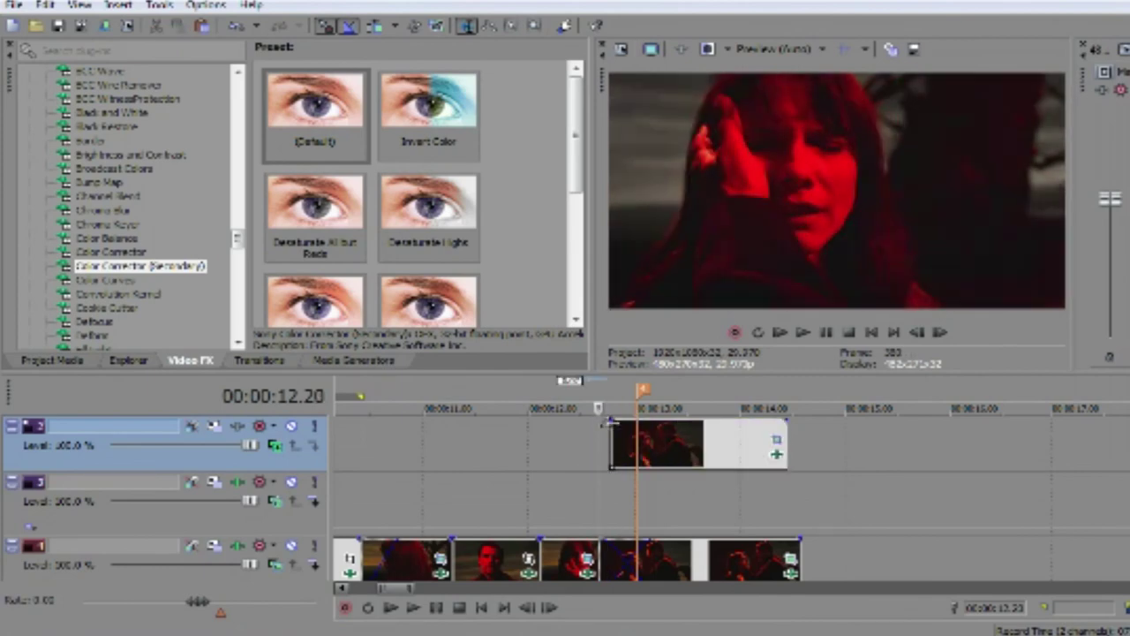
{"action": "left_click", "coordinate": [668, 432]}
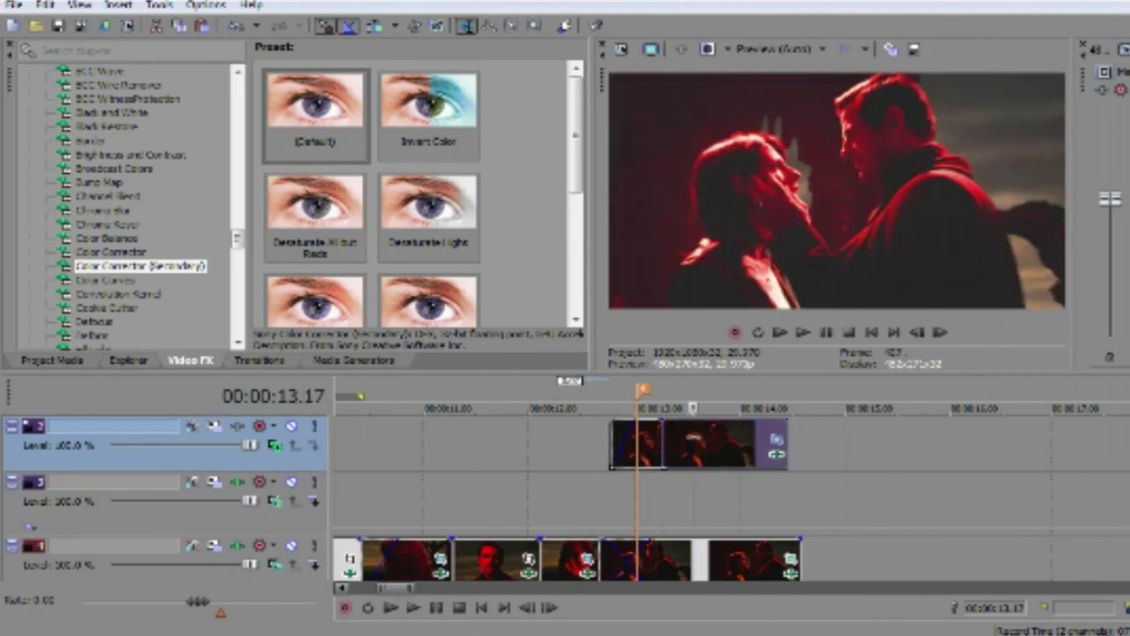
{"action": "key", "text": "Delete"}
{"action": "left_click_drag", "start_coordinate": [551, 388], "coordinate": [785, 387]}
{"action": "key", "text": "space"}
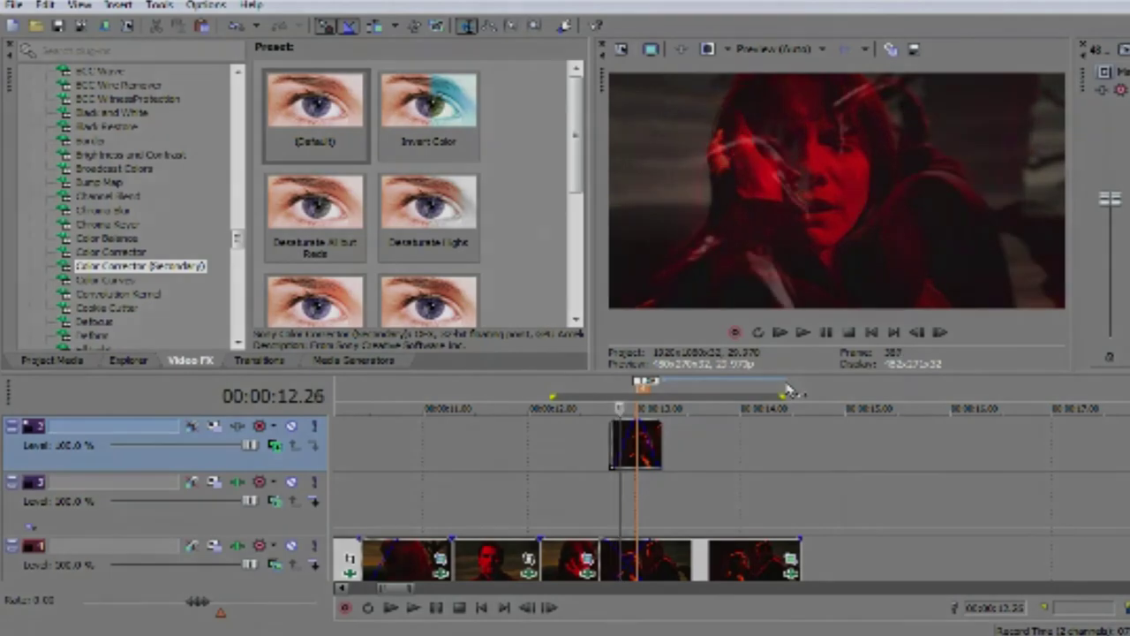